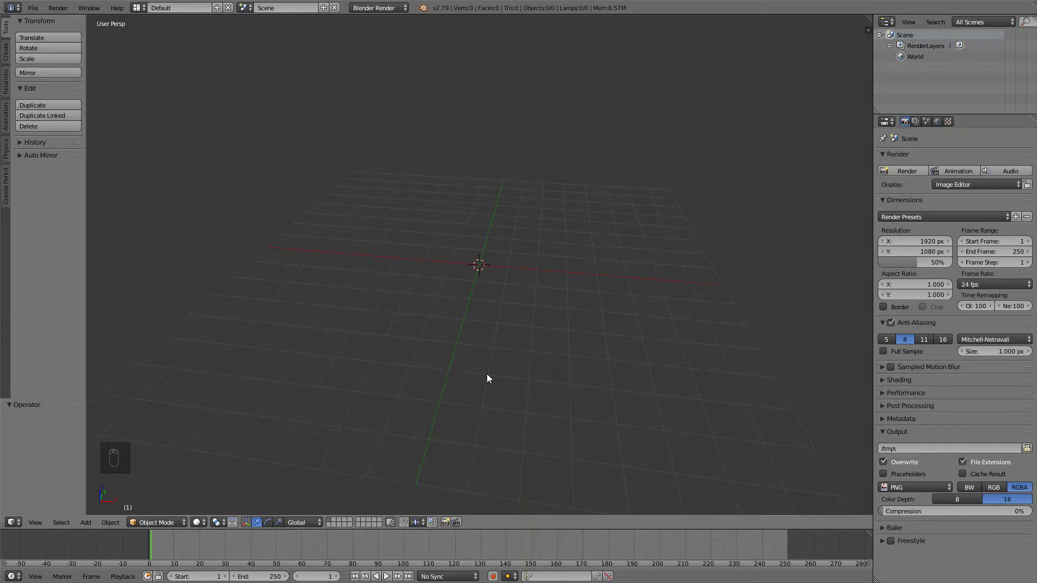
- Switch to the front orthographic view and add a cube mesh at the scene's origin
key(KP_1)
key(KP_5)
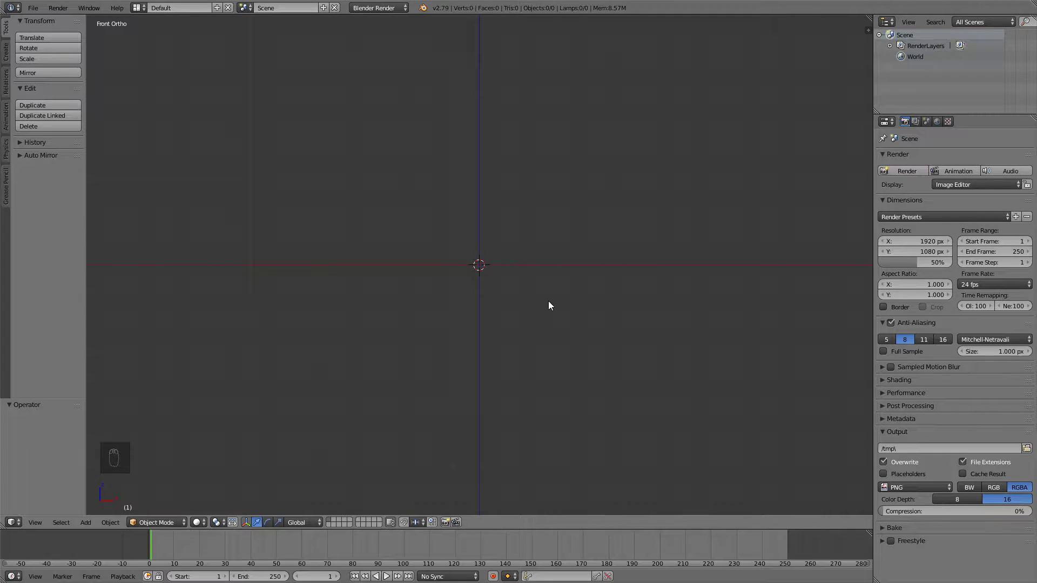
key(shift+a)
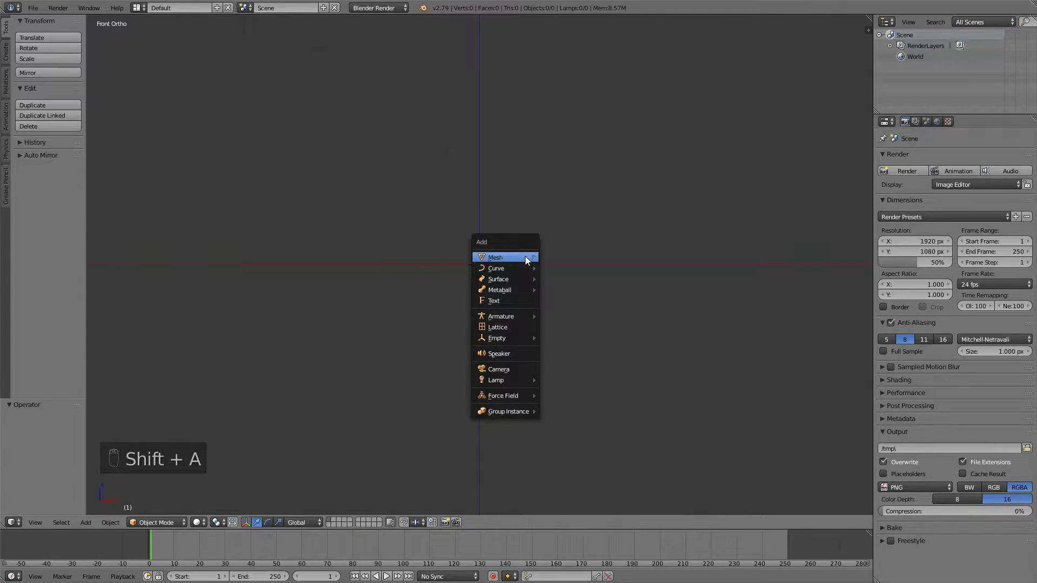
mouse_move(525, 257)
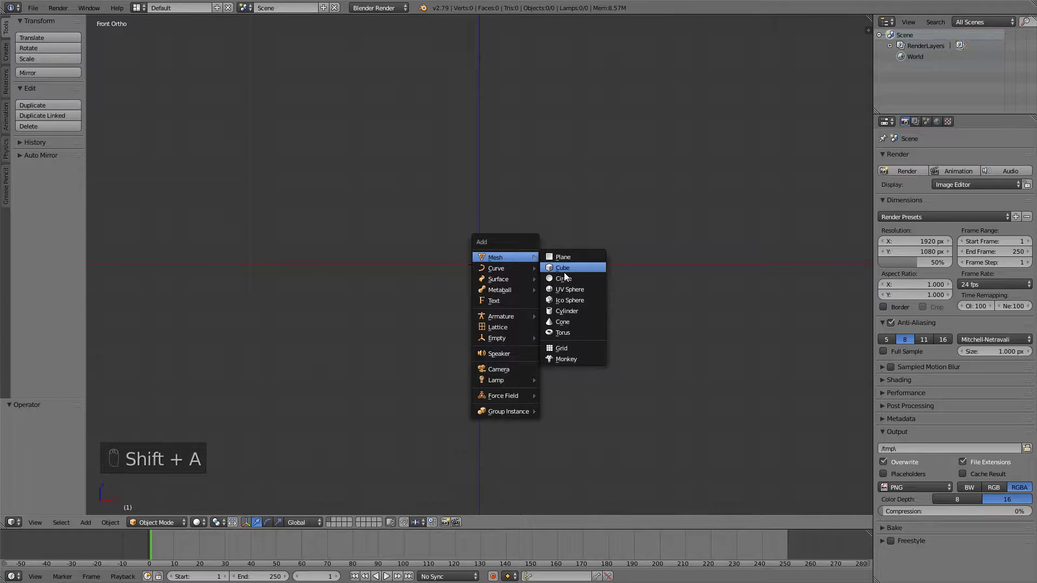
click(564, 272)
scroll(568, 220, up, 3)
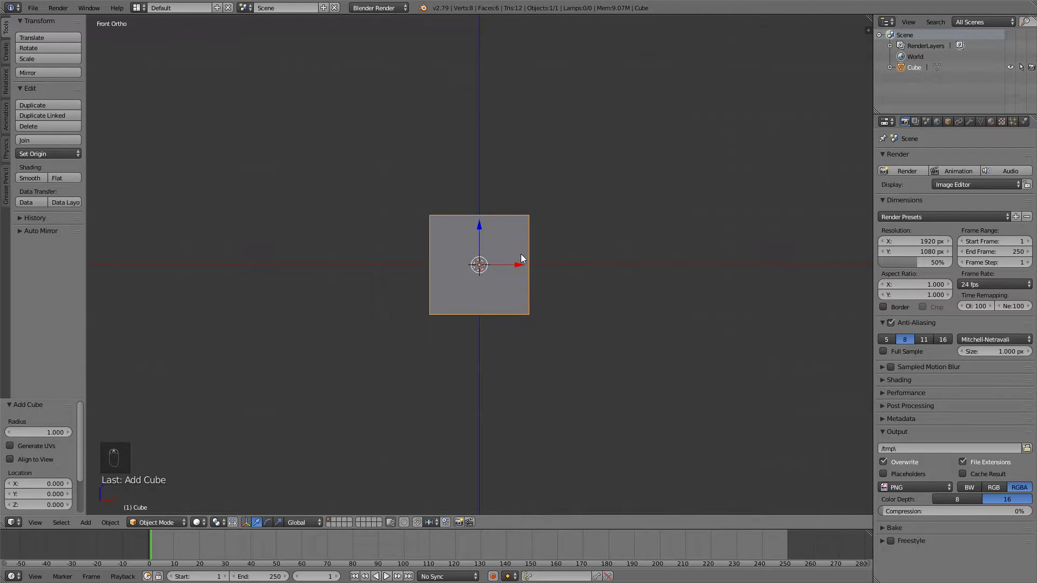
- Enter Edit Mode and add one centred loop cut that splits the cube into two halves along Y
key(Tab)
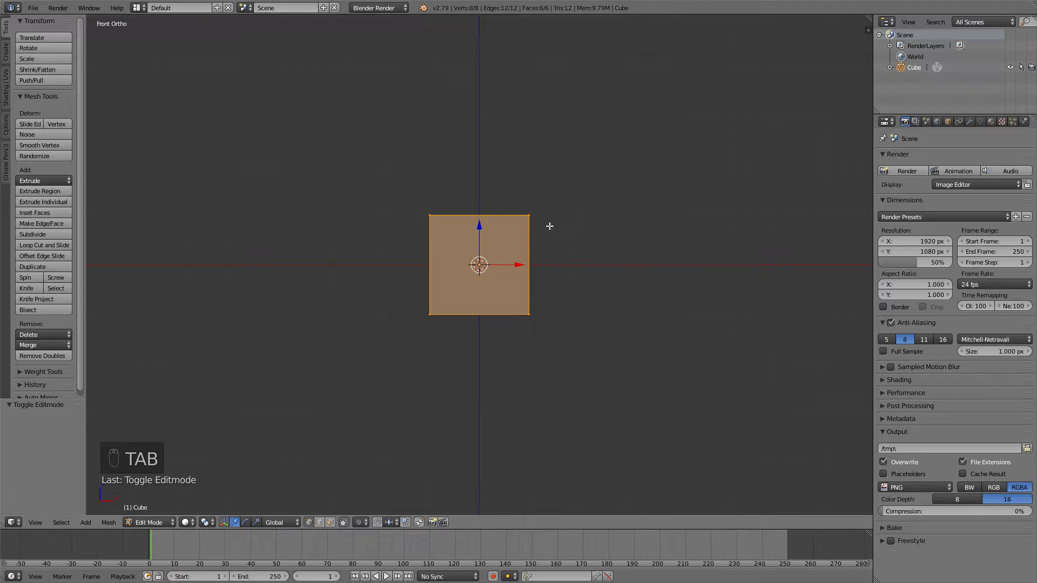
middle_drag(569, 209, 474, 247)
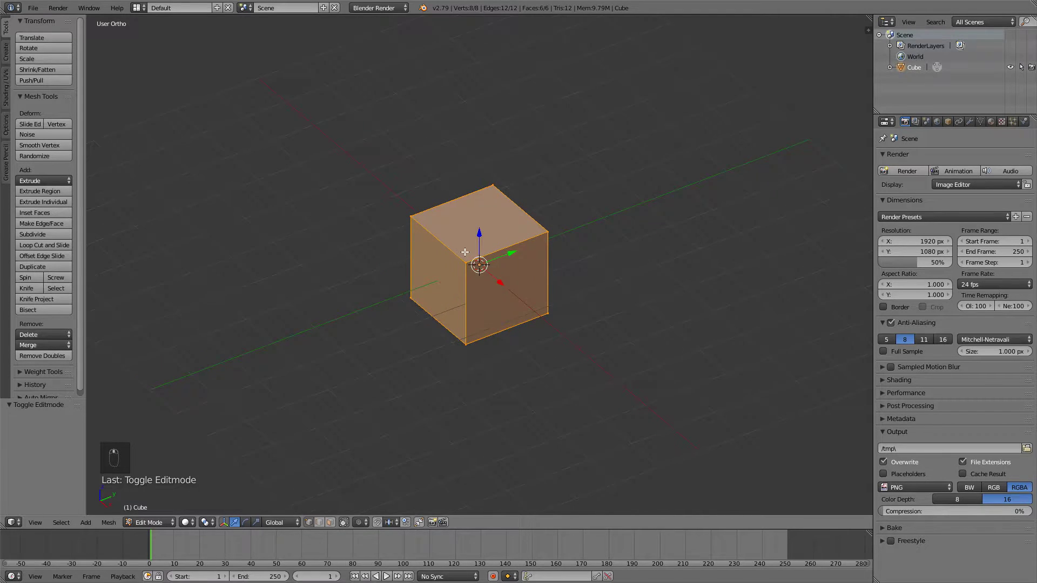
key(KP_1)
middle_drag(491, 257, 479, 277)
key(ctrl+r)
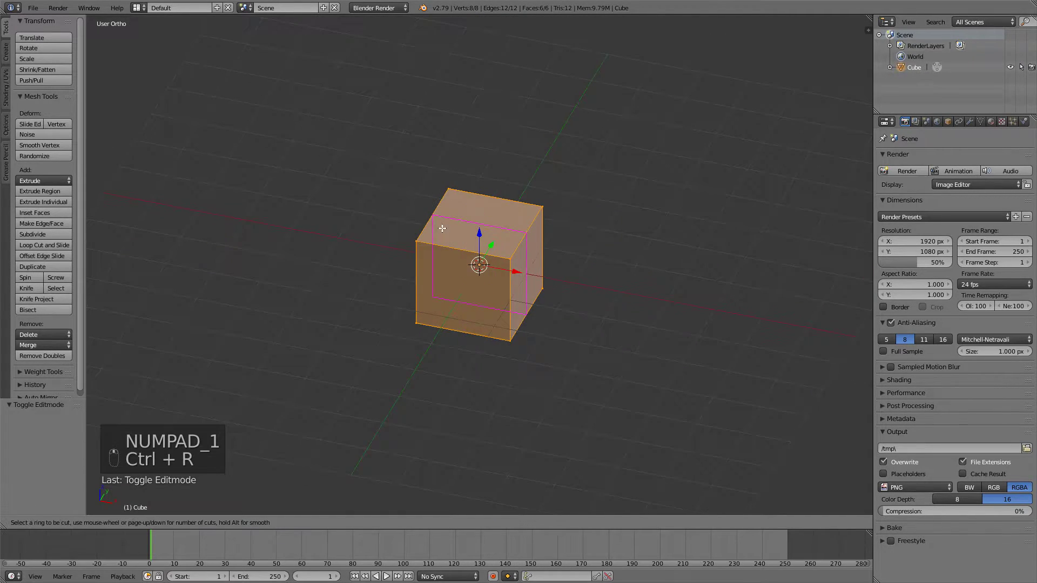
click(433, 223)
right_click(432, 222)
- Delete the four corner vertices on the positive Y side of the loop cut, leaving half a cube
middle_drag(432, 222, 534, 223)
right_click(534, 222)
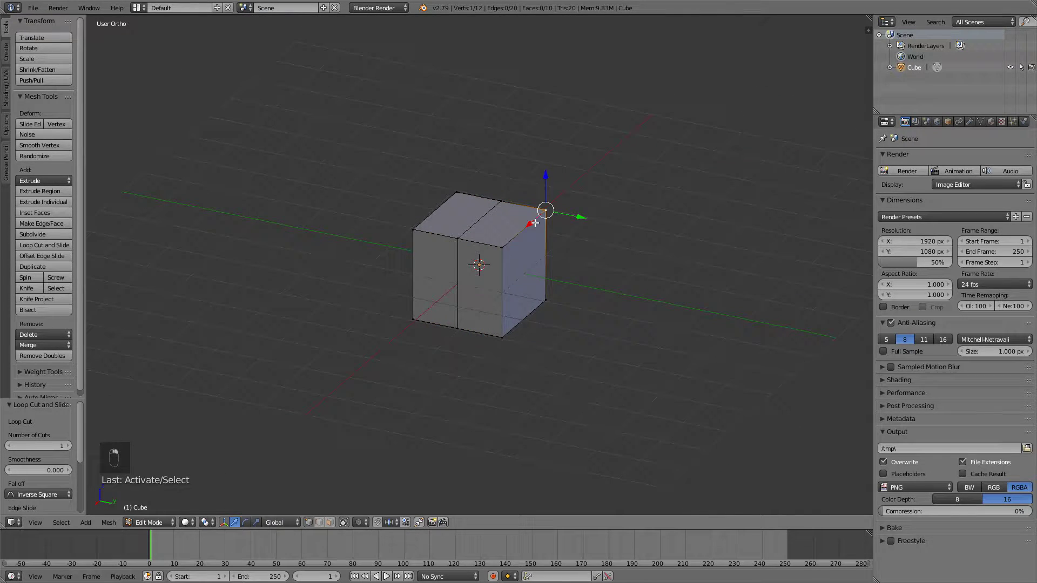
shift+right_click(503, 335)
shift+right_click(545, 300)
key(x)
click(552, 303)
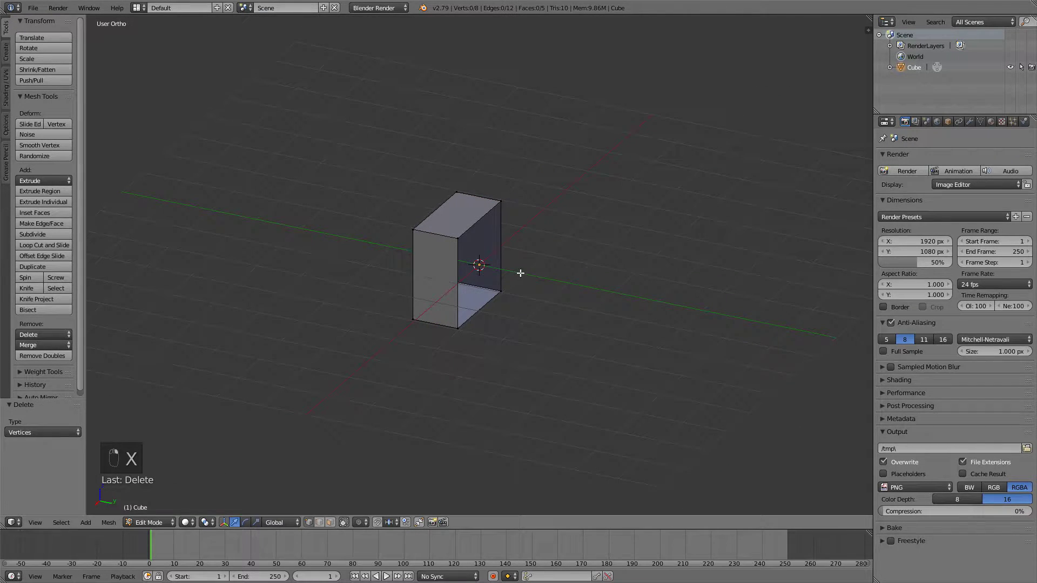
- Add a Mirror modifier that mirrors on Y instead of X, with Clipping enabled
middle_drag(576, 233, 581, 233)
click(969, 122)
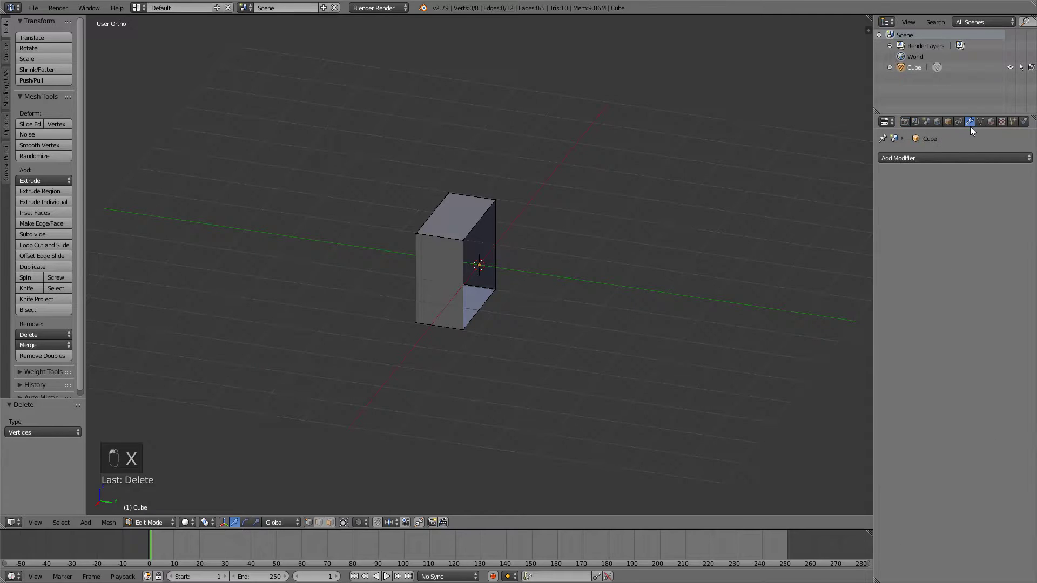
click(935, 157)
click(810, 266)
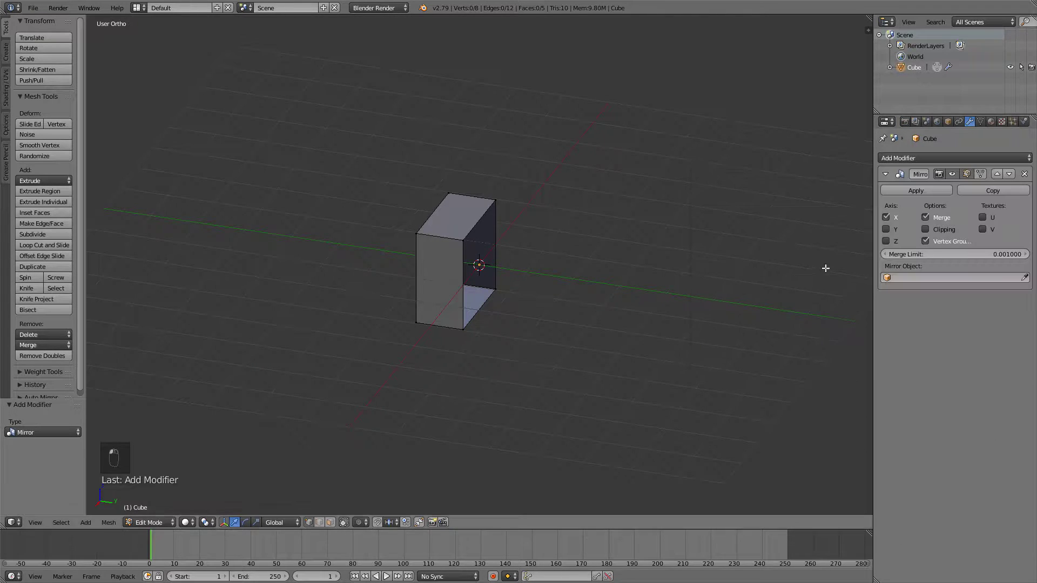
click(886, 218)
click(886, 229)
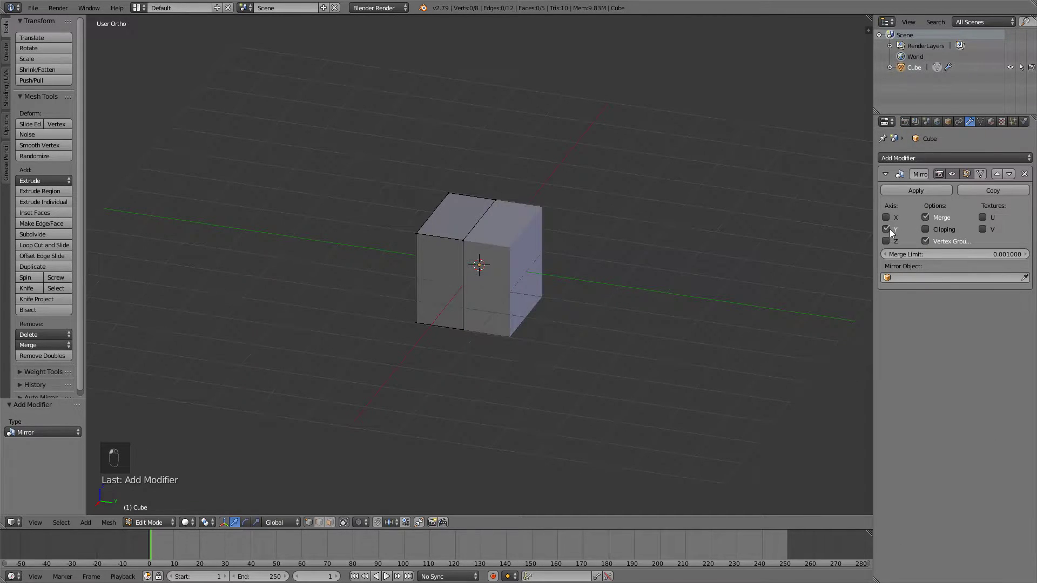
click(926, 230)
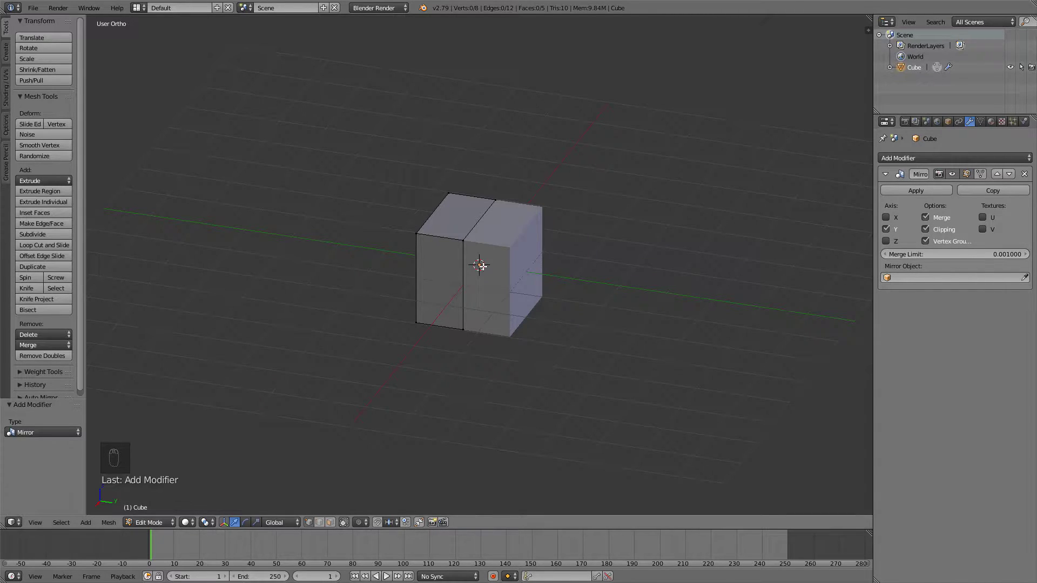
- Circle-select all vertices of the half cube in the front view, including those hidden behind its surface
middle_drag(540, 261, 642, 257)
key(KP_1)
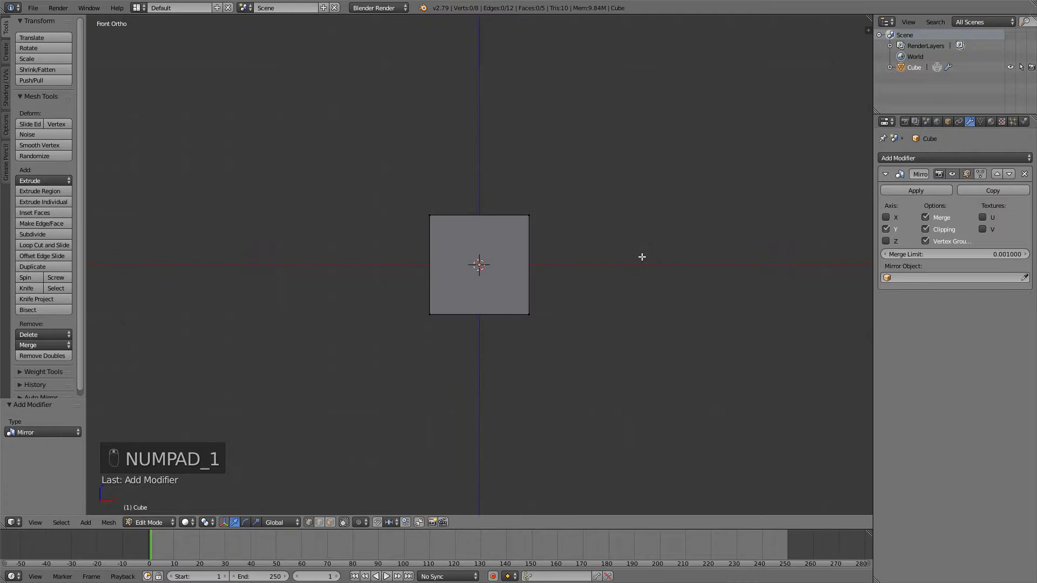
key(KP_5)
key(KP_5)
scroll(432, 195, up, 3)
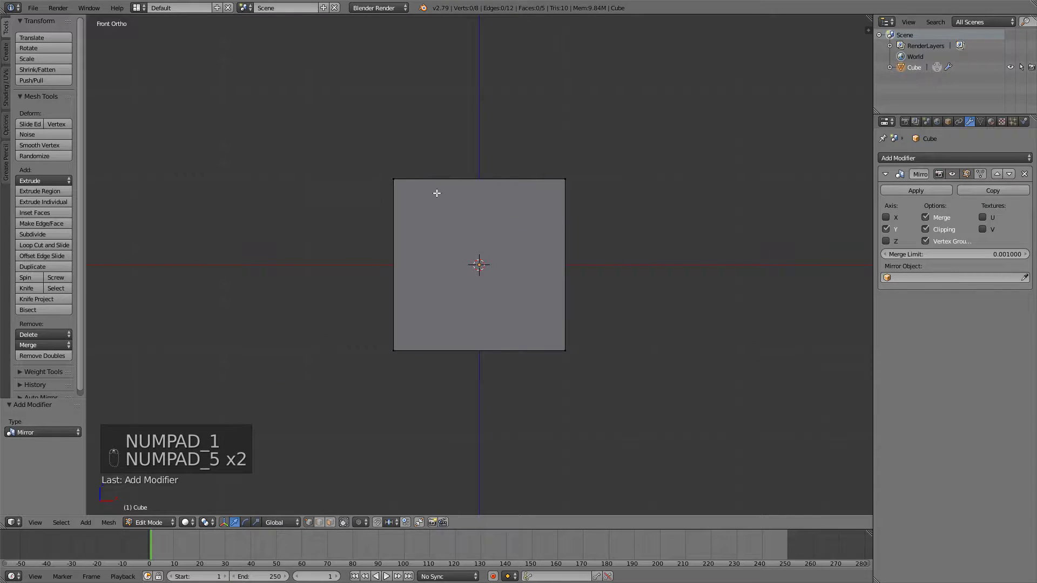
scroll(373, 157, down, 2)
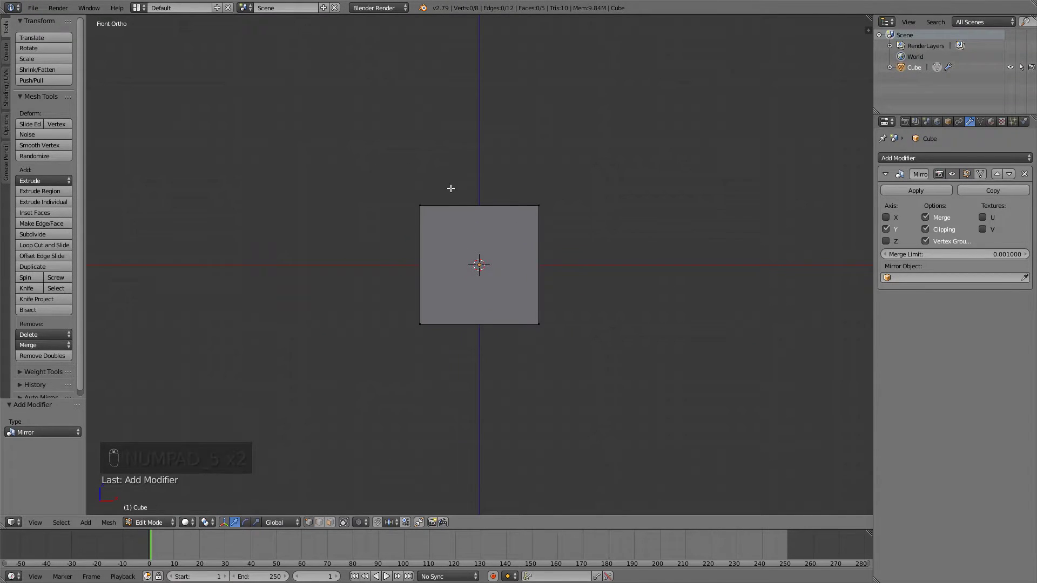
right_click(420, 205)
key(z)
key(c)
mouse_move(422, 206)
mouse_down()
mouse_move(585, 261)
mouse_move(421, 323)
mouse_up()
scroll(432, 321, down, 11)
right_click(452, 314)
key(z)
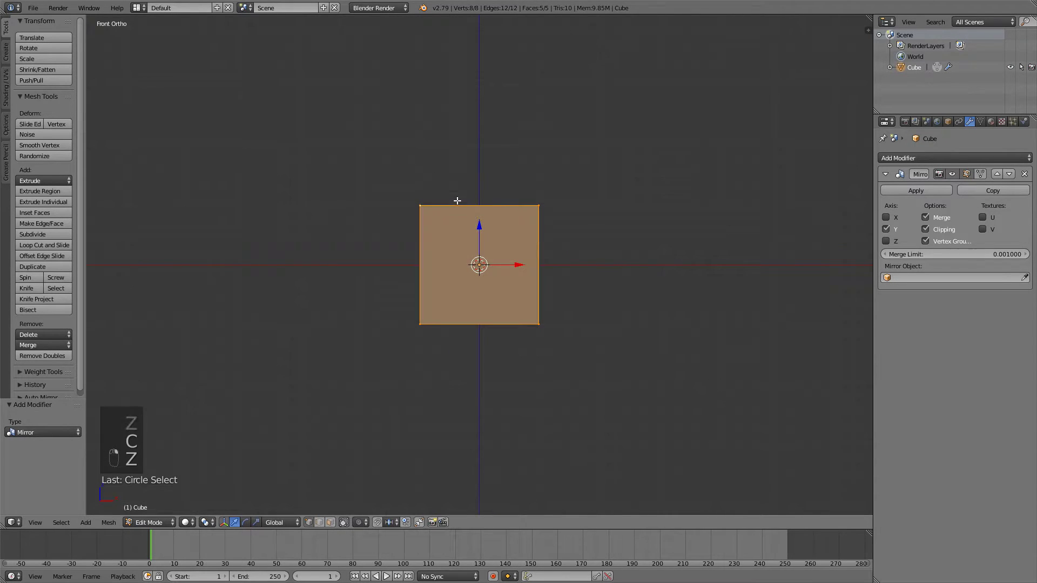
middle_drag(455, 202, 428, 200)
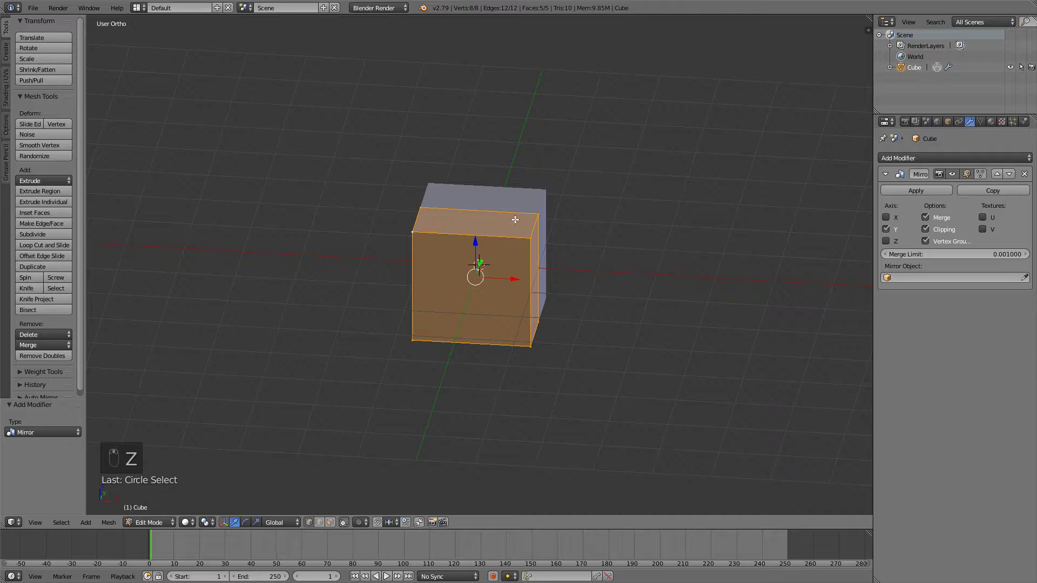
key(KP_1)
key(c)
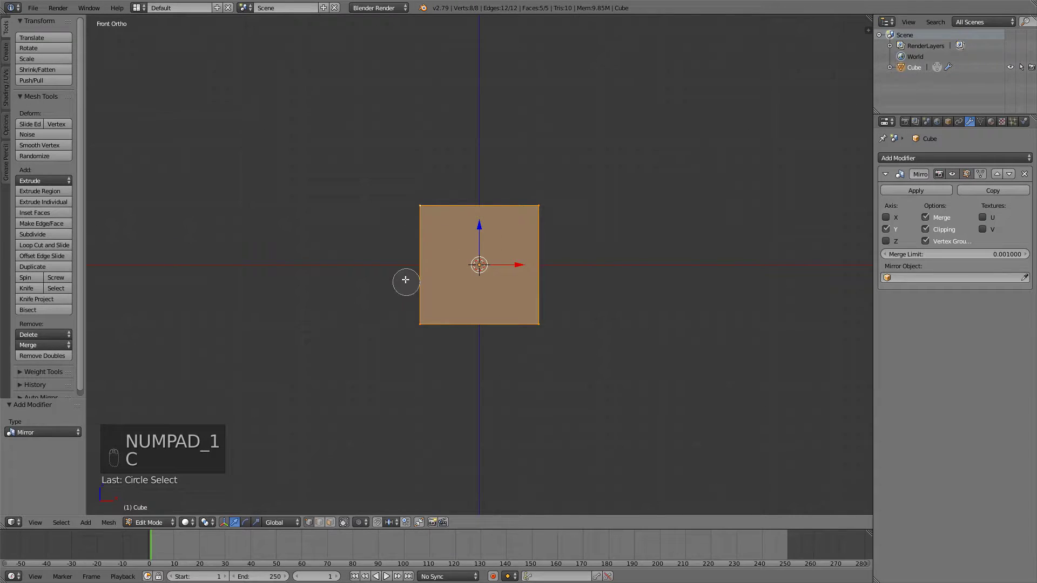
scroll(413, 224, down, 3)
- Scale the half cube down slightly, then stretch it along Z by a factor of about 2.5
key(s)
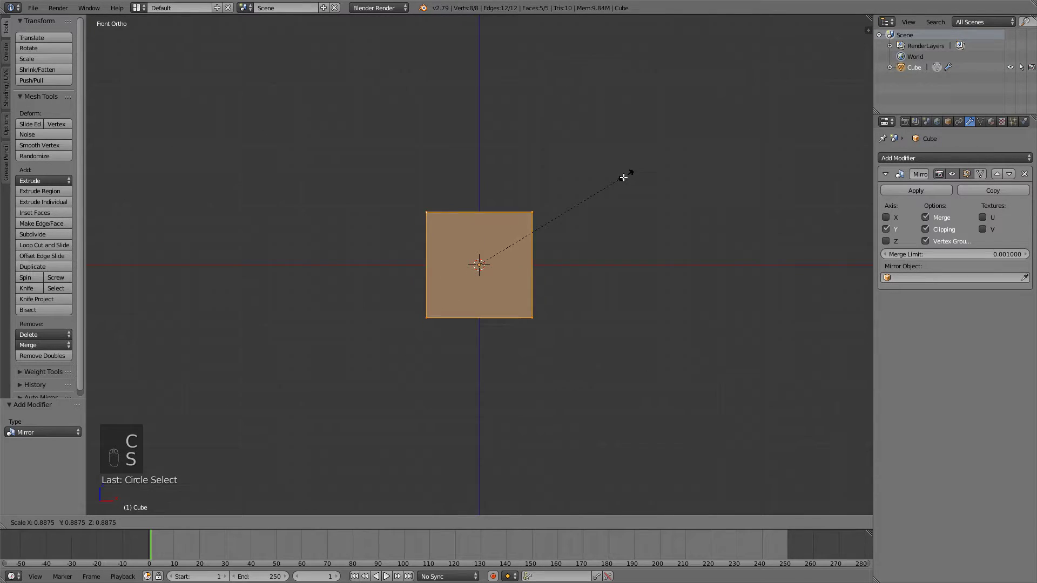
click(619, 181)
key(s)
key(z)
click(827, 137)
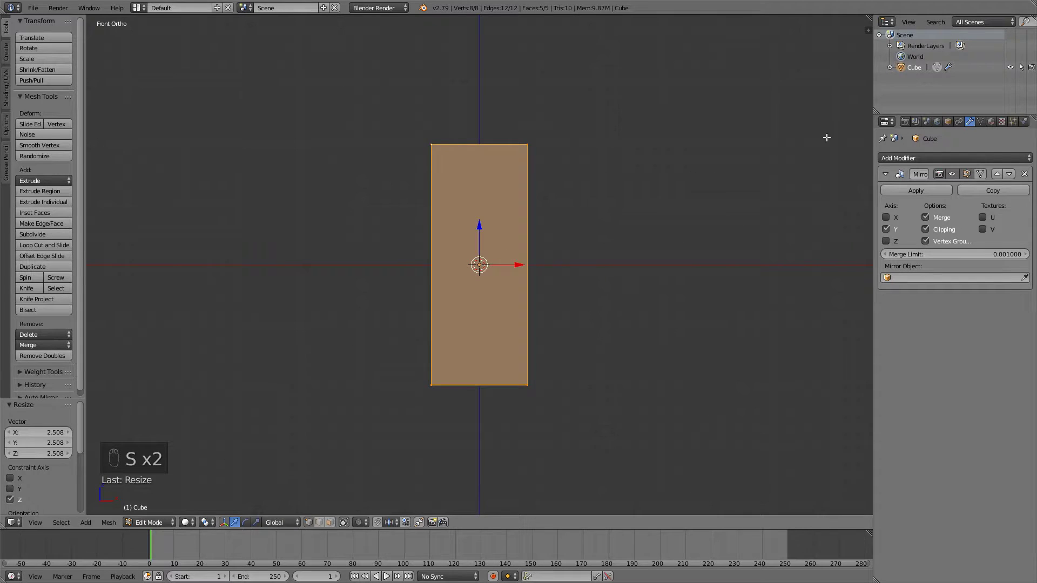
- Thin the tall block along Y by scaling the half mesh by about 0.34 and again by about 0.91
key(KP_3)
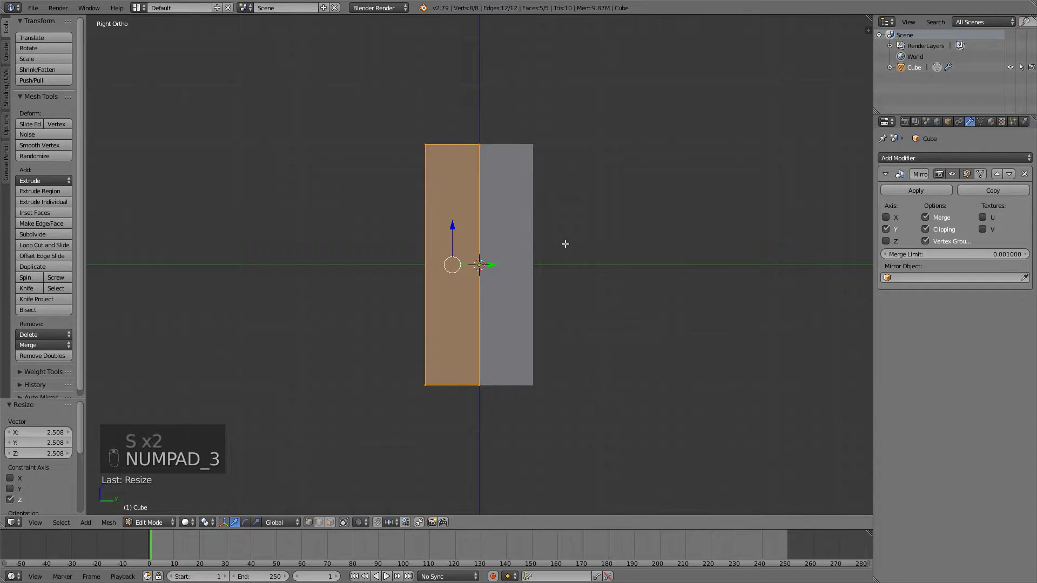
key(s)
key(y)
click(540, 258)
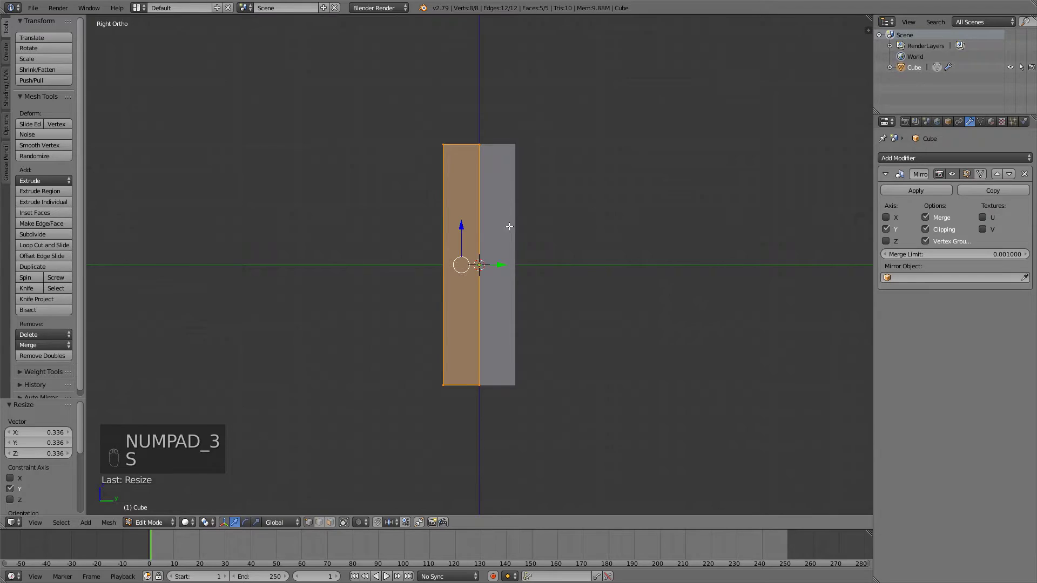
middle_drag(509, 226, 502, 206)
key(s)
key(y)
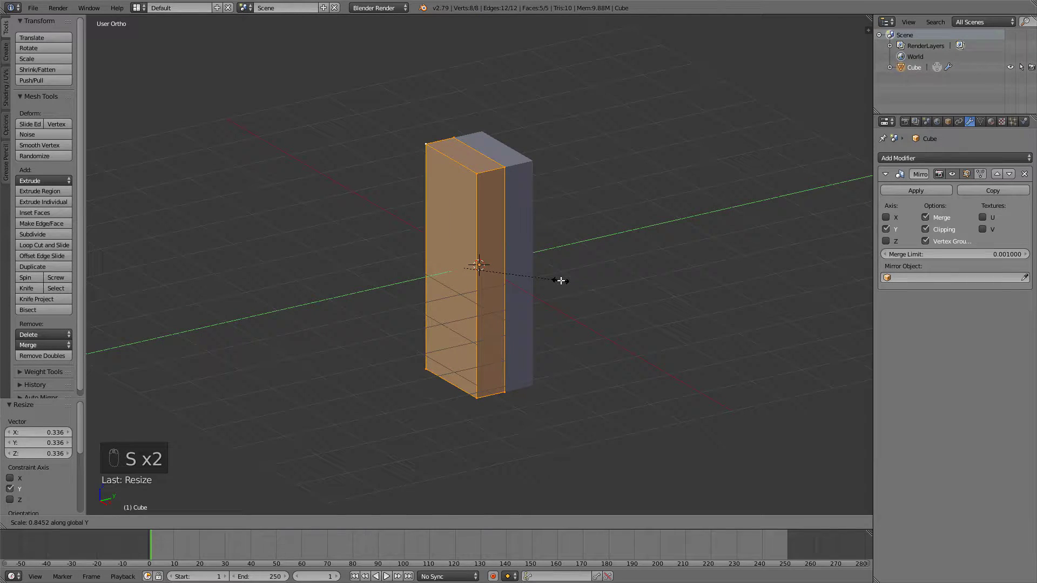
click(559, 281)
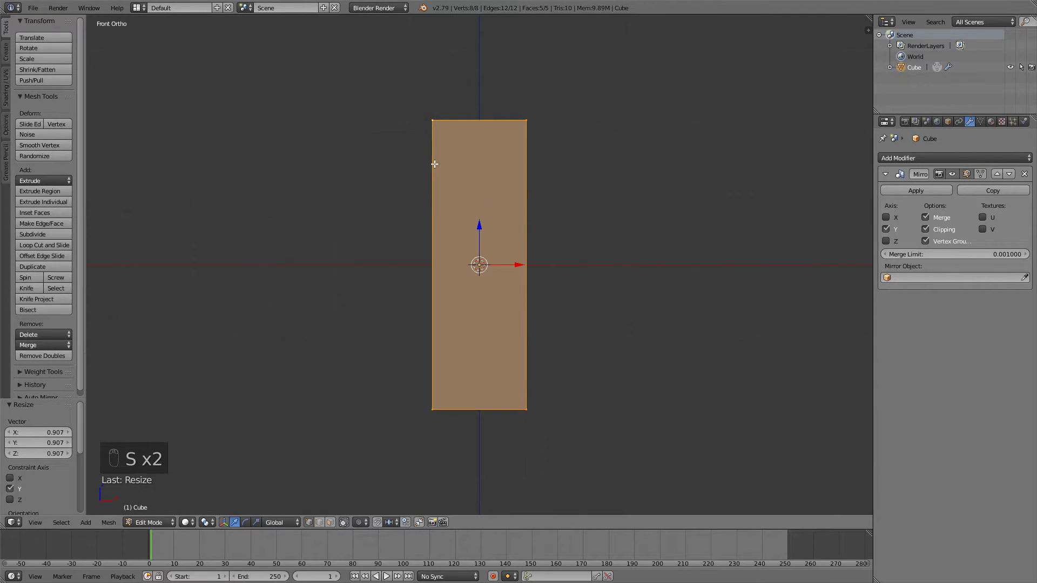
scroll(492, 174, down, 2)
scroll(488, 179, up, 1)
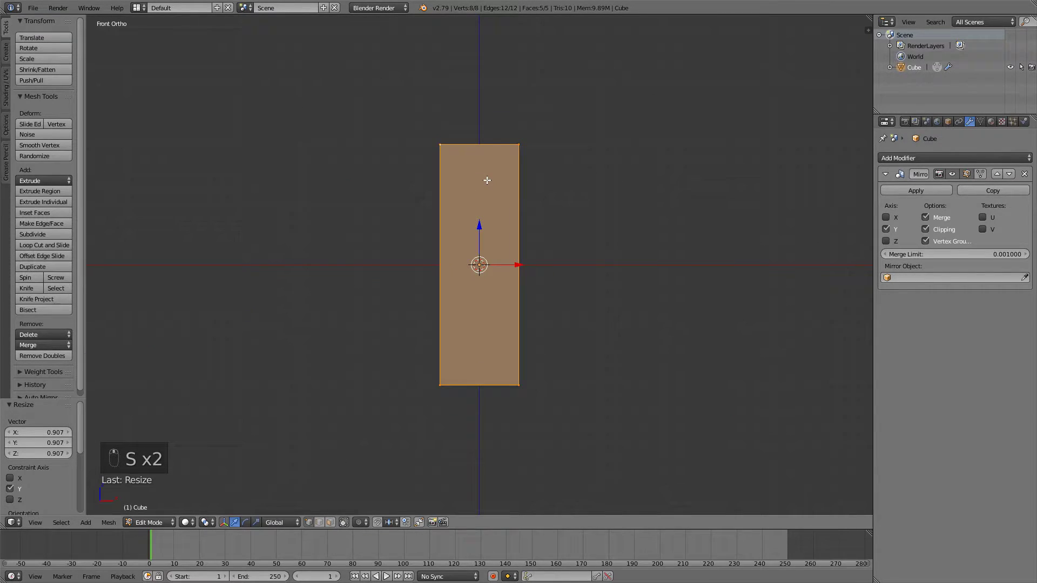
- Add two vertical loop cuts across the block's width and spread them along X by a factor of about 2.28
scroll(487, 180, up, 1)
key(z)
key(z)
mouse_move(486, 206)
middle_down()
mouse_move(581, 263)
mouse_move(503, 250)
middle_up()
key(ctrl+r)
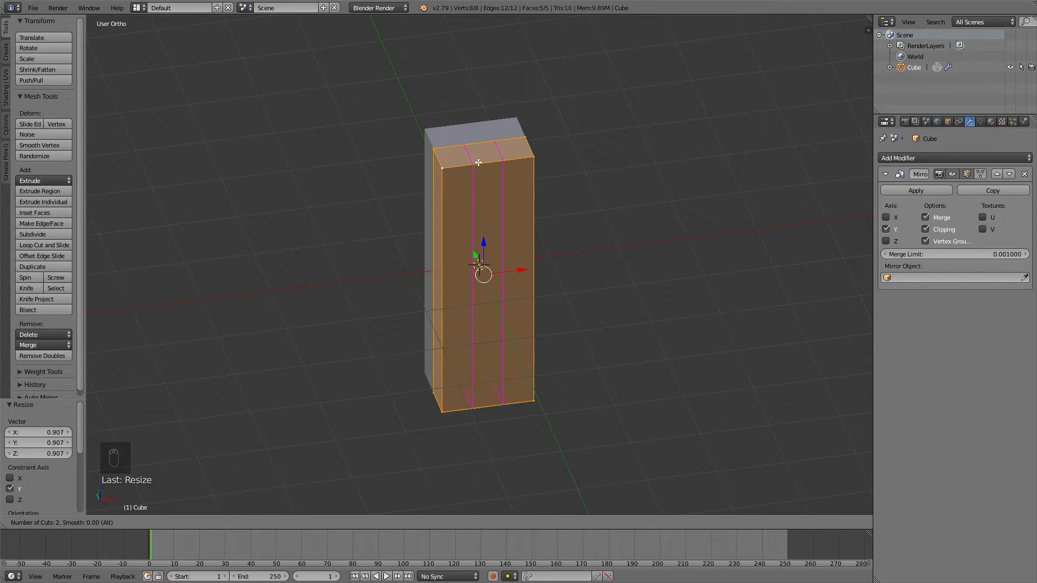
click(478, 162)
right_click(498, 162)
key(s)
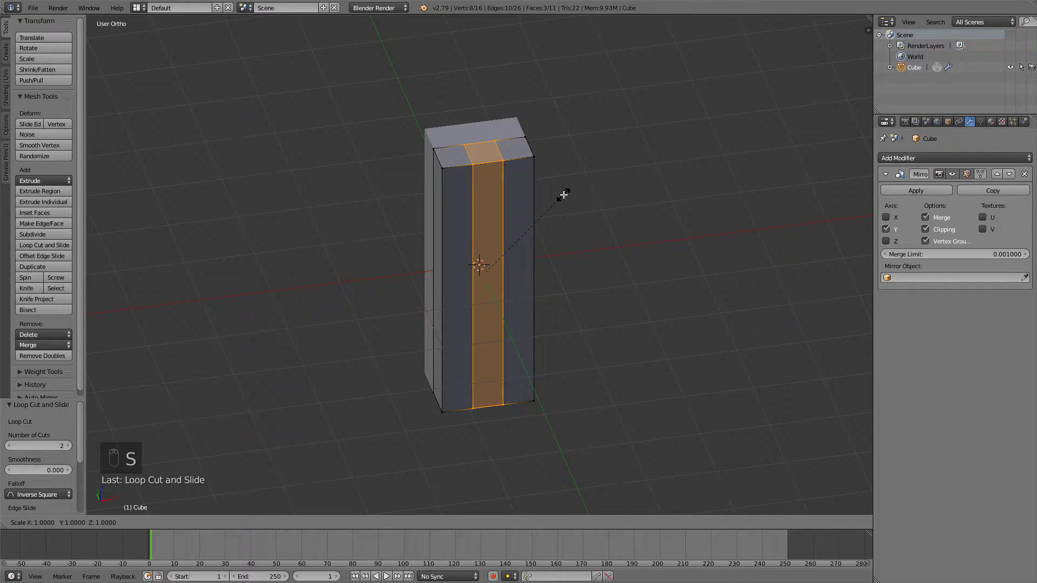
key(x)
click(726, 189)
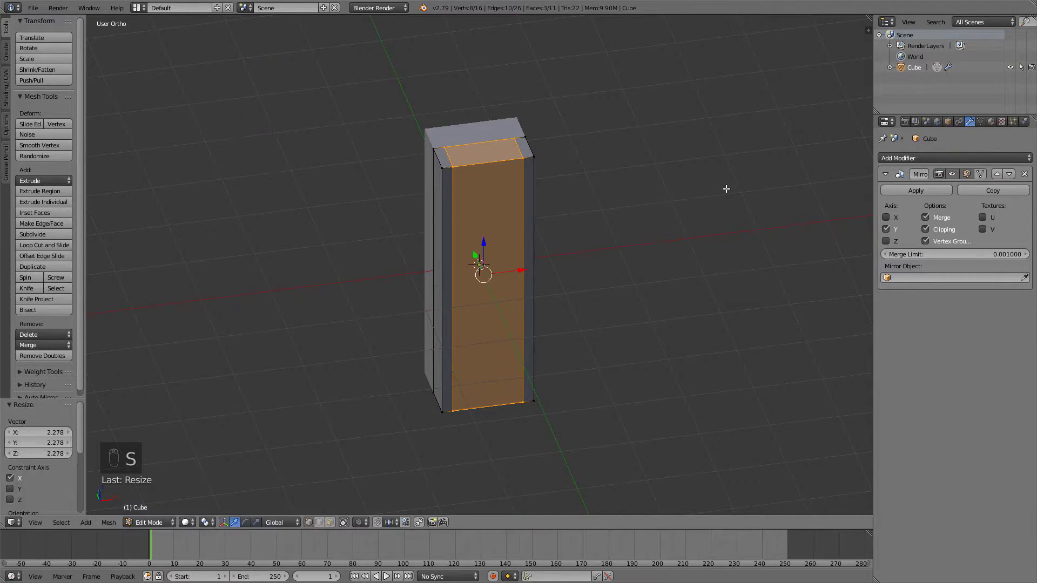
- Add one centred vertical loop cut through the half block's Y thickness, parallel to the mirror plane
middle_drag(443, 170, 493, 173)
key(ctrl+r)
click(502, 132)
right_click(502, 132)
- Move the two outer vertical corner edges inward along Y to chamfer the block's corners
right_click(488, 164)
shift+right_click(488, 422)
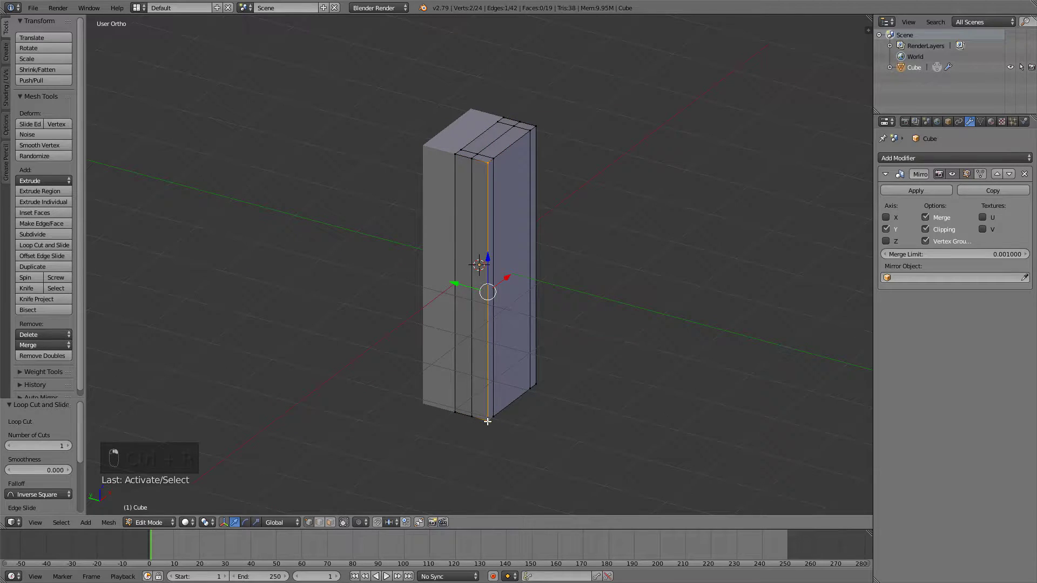
shift+right_click(534, 186)
key(g)
key(y)
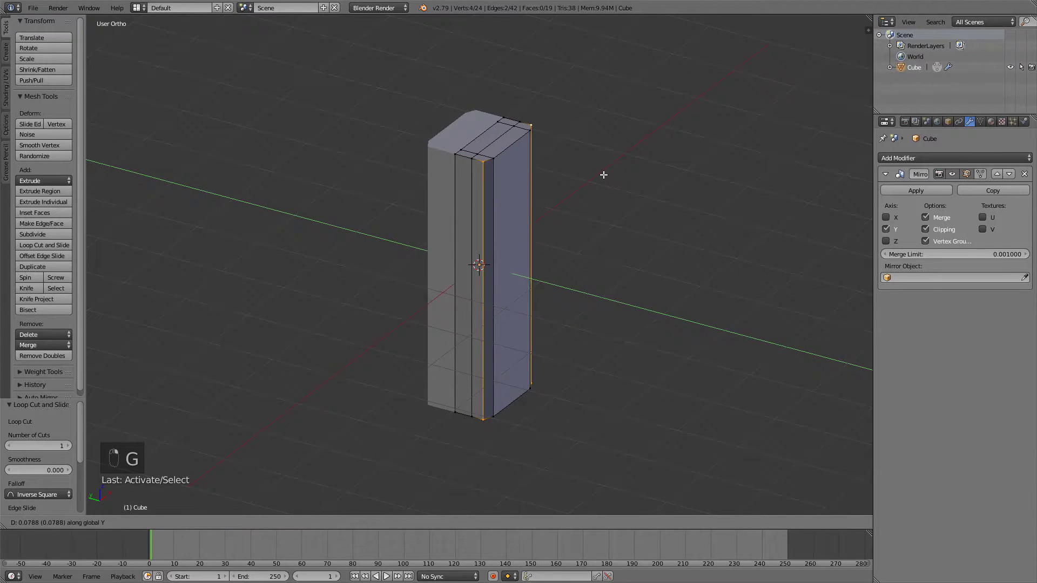
click(599, 173)
key(g)
middle_click(600, 173)
click(601, 173)
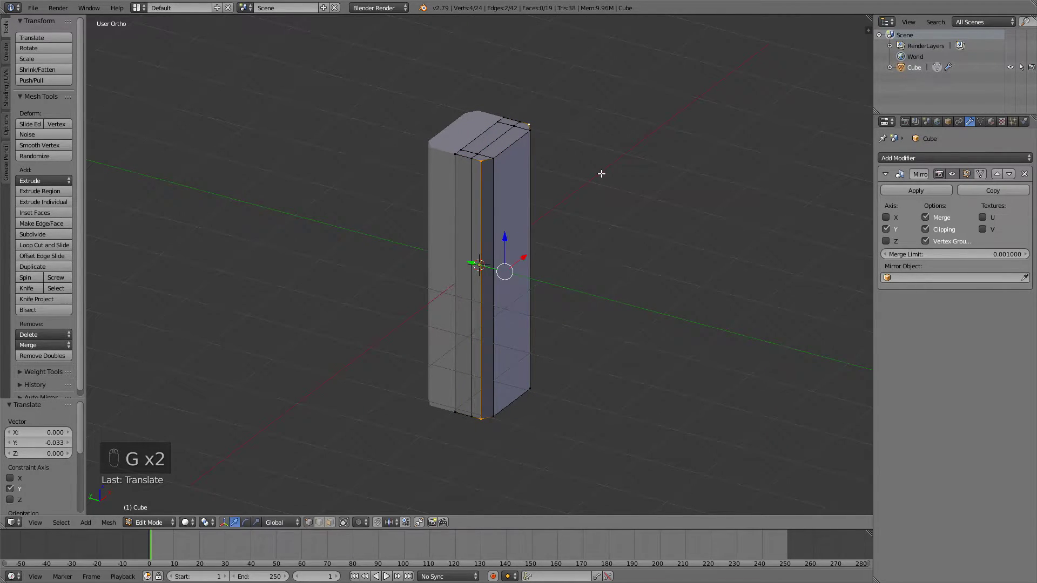
- Scale the entire half mesh along Y by about 0.59 to flatten the chamfered block
key(Tab)
middle_drag(602, 173, 507, 160)
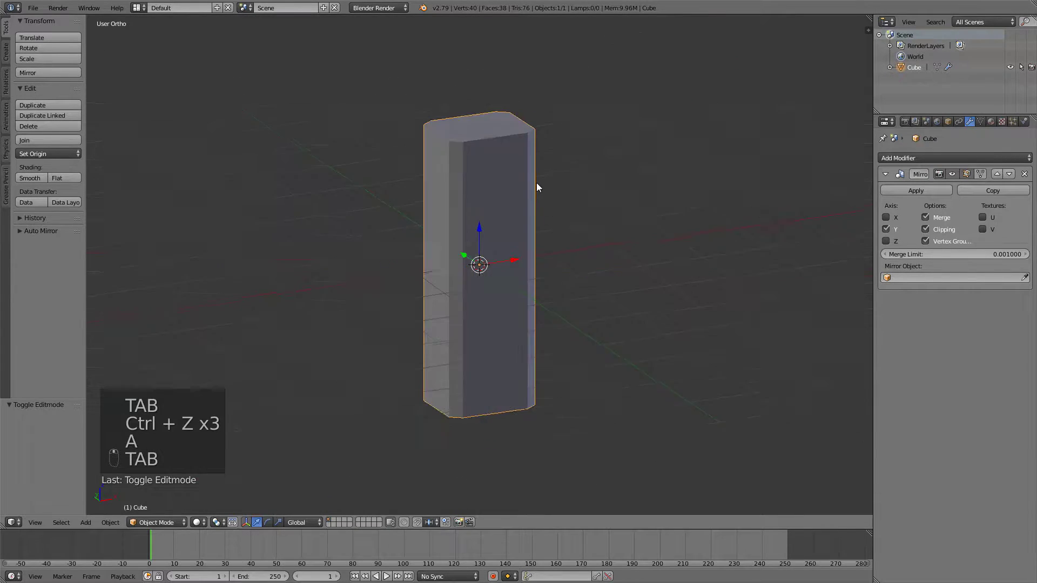
middle_drag(537, 184, 388, 202)
key(Tab)
key(a)
key(a)
key(a)
key(a)
key(a)
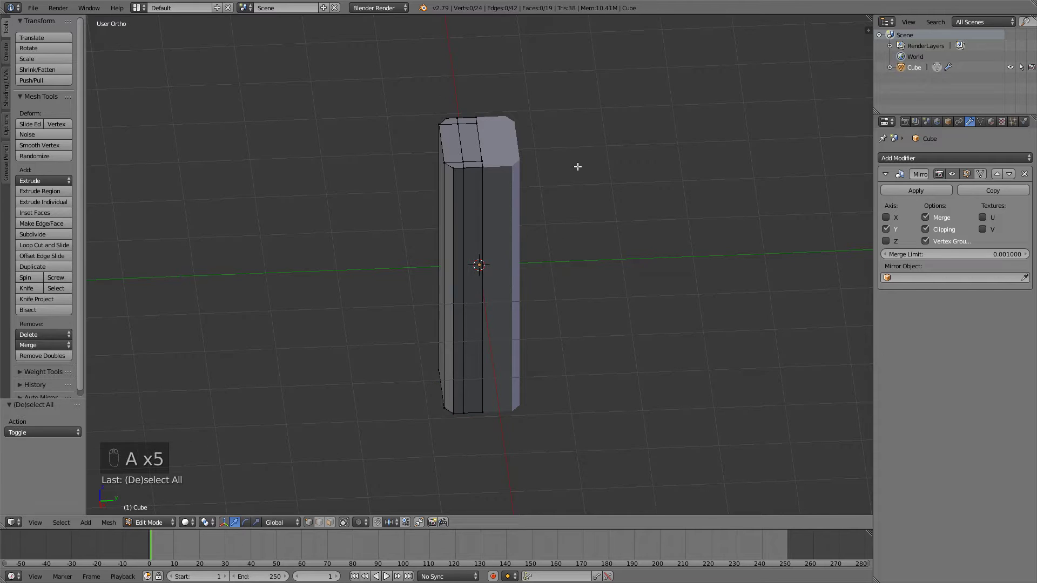
key(s)
key(a)
key(s)
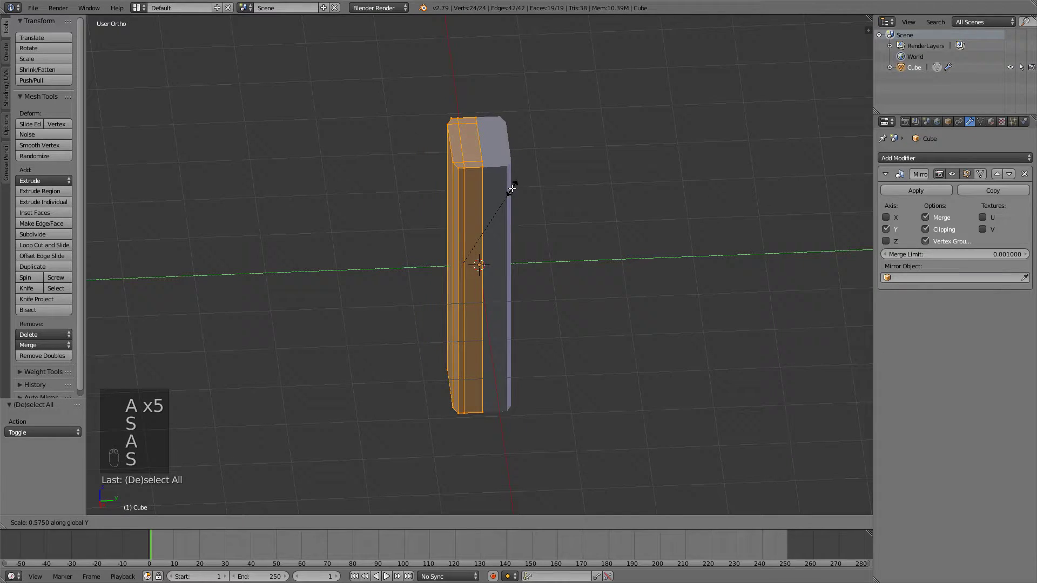
click(517, 188)
- Move the edge loop in the middle of the half block about 0.12 along Y towards the mirror plane
alt+right_click(465, 126)
middle_drag(465, 126, 493, 171)
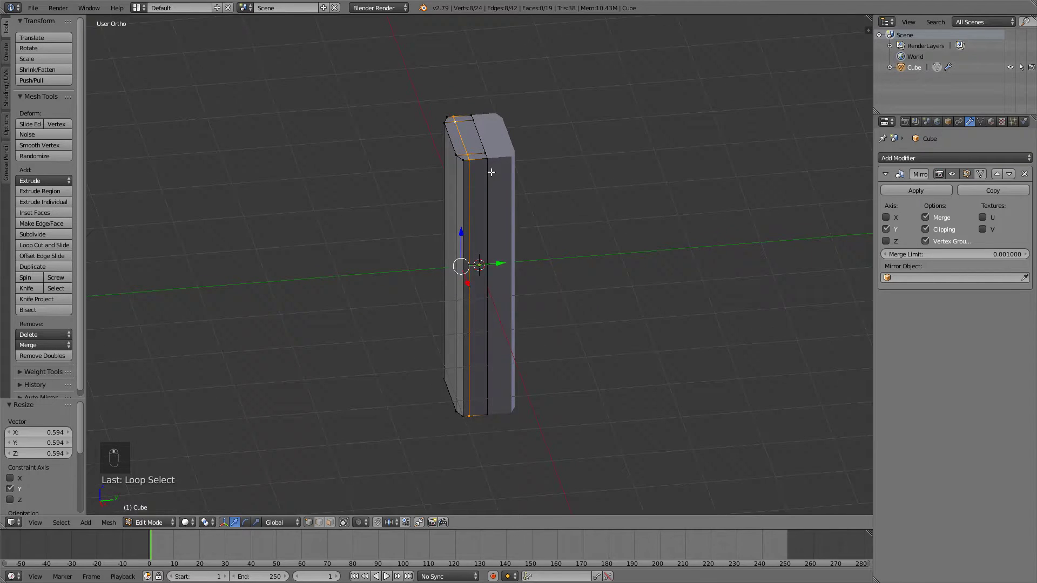
key(g)
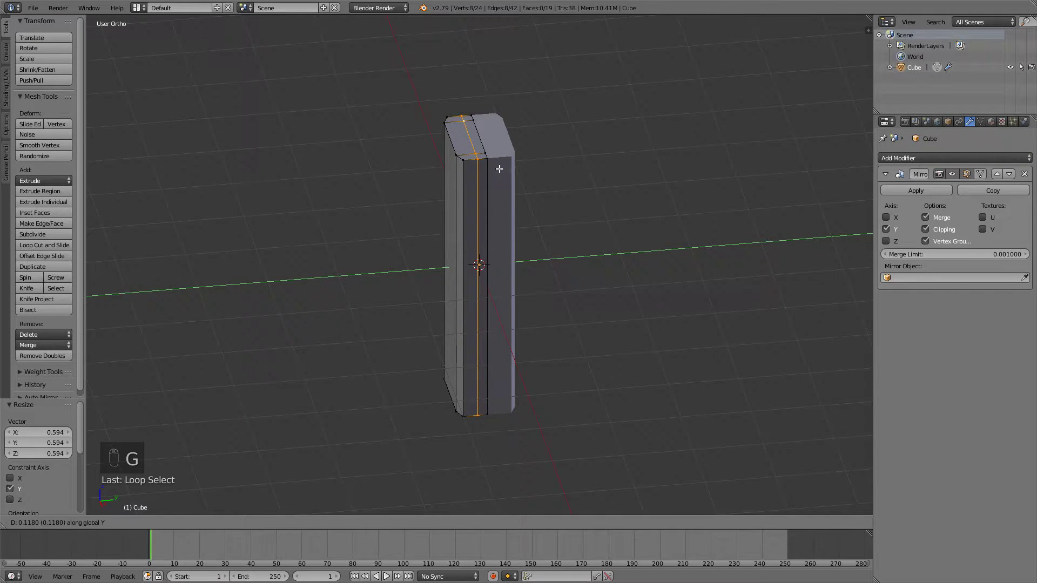
click(498, 167)
- Scale the entire half mesh down along Y to make the mirrored block thinner
key(a)
key(a)
key(a)
key(s)
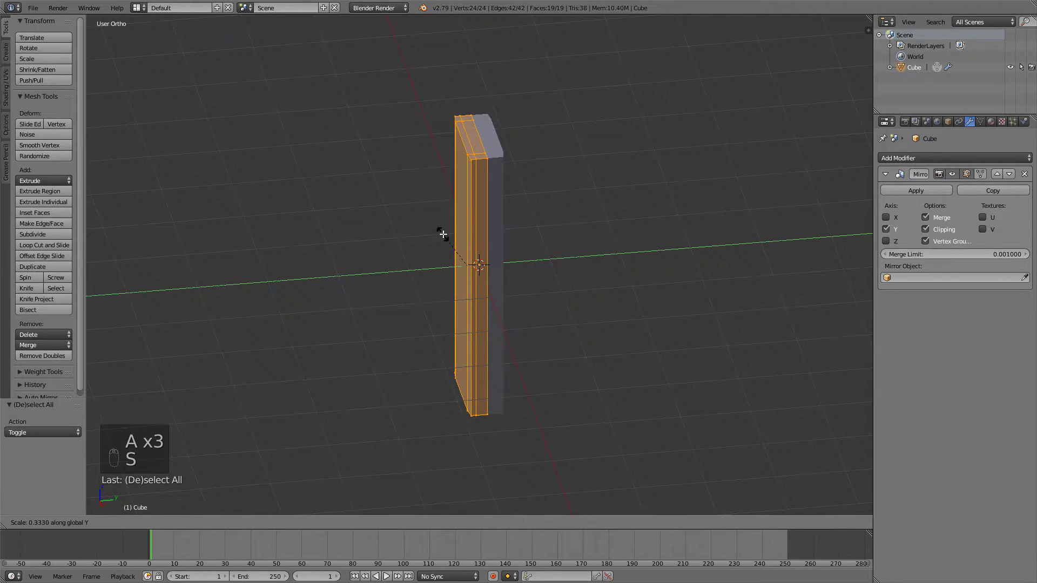
click(429, 201)
key(Tab)
key(a)
key(a)
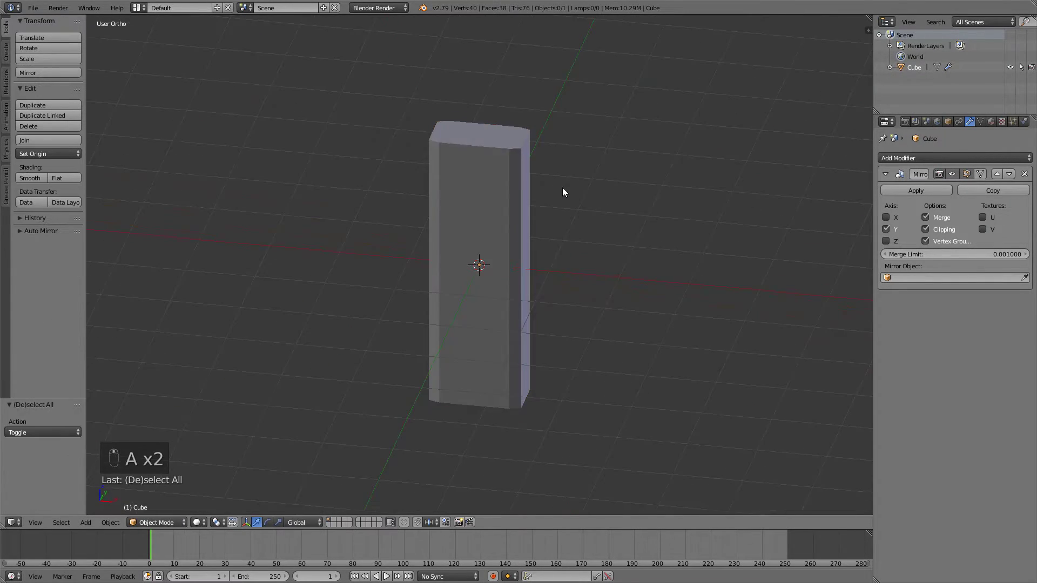
middle_drag(642, 180, 574, 176)
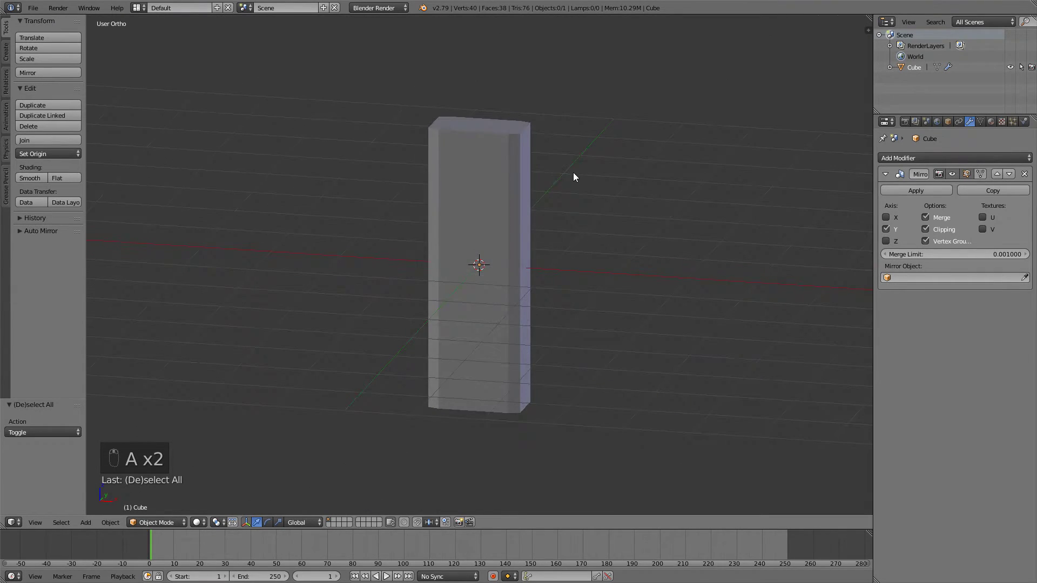
- Add a cube of radius 1 at the origin within the same mesh and cut it with one centred loop along the mirror plane
key(Tab)
key(a)
key(shift+a)
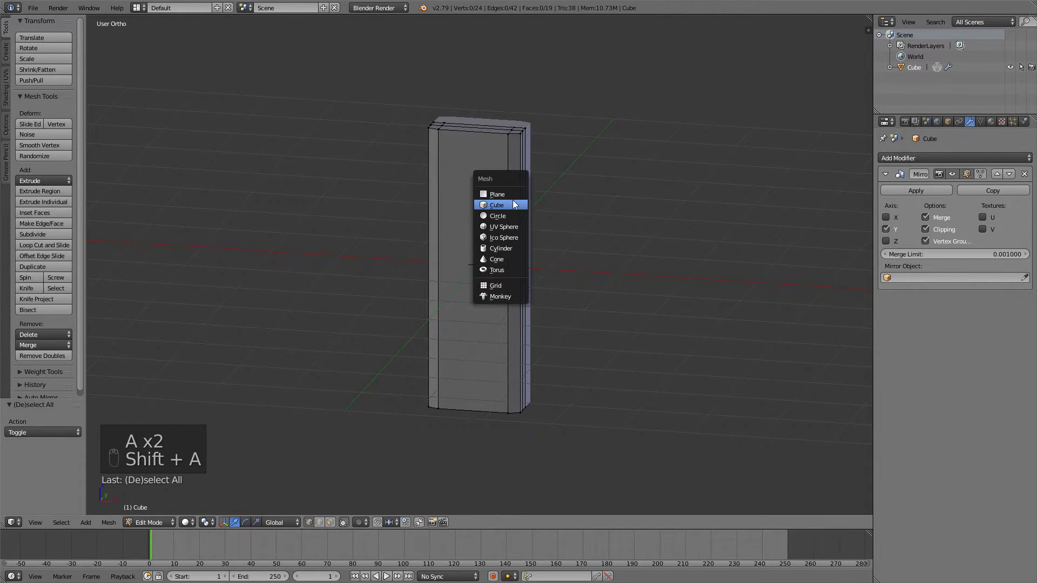
click(513, 205)
middle_drag(545, 196, 495, 263)
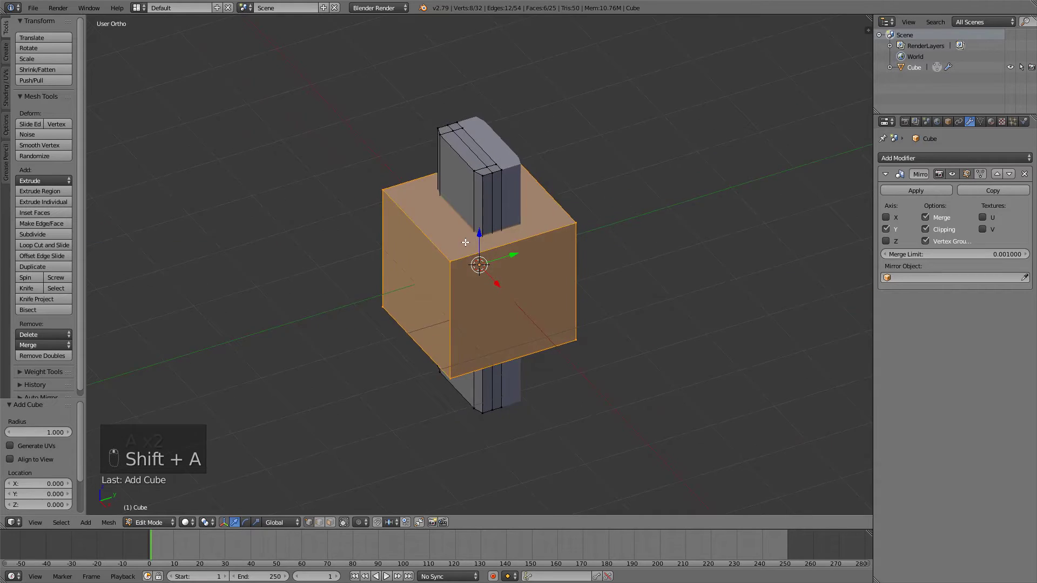
key(ctrl+r)
click(497, 264)
right_click(497, 264)
- Delete the four vertices on the new cube's positive Y side, keeping only the half that gets mirrored
right_click(575, 224)
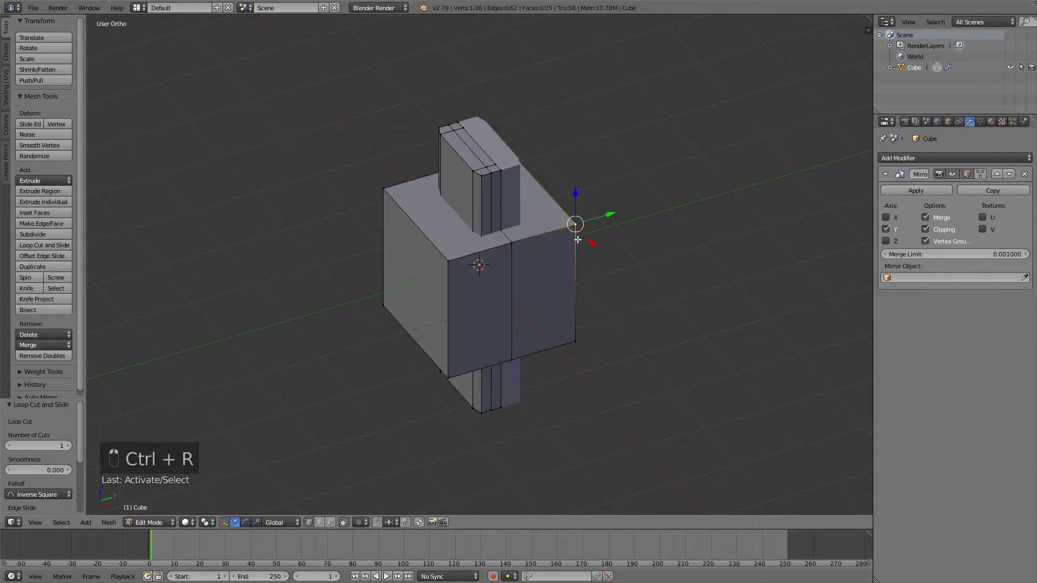
middle_drag(574, 225, 533, 233)
key(c)
mouse_move(558, 183)
mouse_down()
mouse_move(562, 300)
mouse_move(546, 364)
mouse_up()
right_click(546, 365)
key(x)
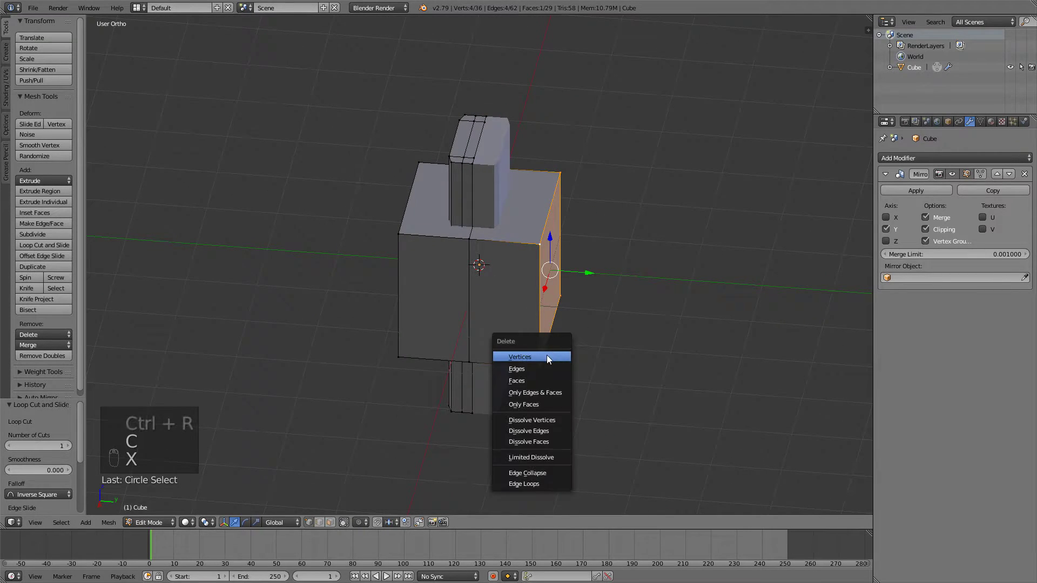
click(546, 355)
- Raise the linked half cube about 2.94 along Z and lower it slightly so it overlaps the block's top end
middle_drag(546, 355, 493, 261)
right_click(394, 217)
key(l)
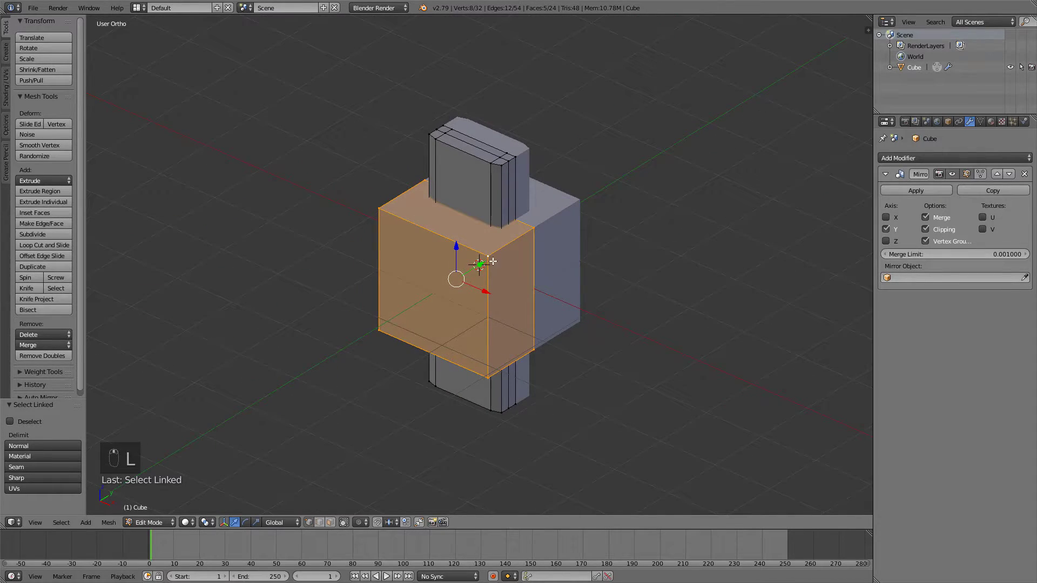
key(KP_1)
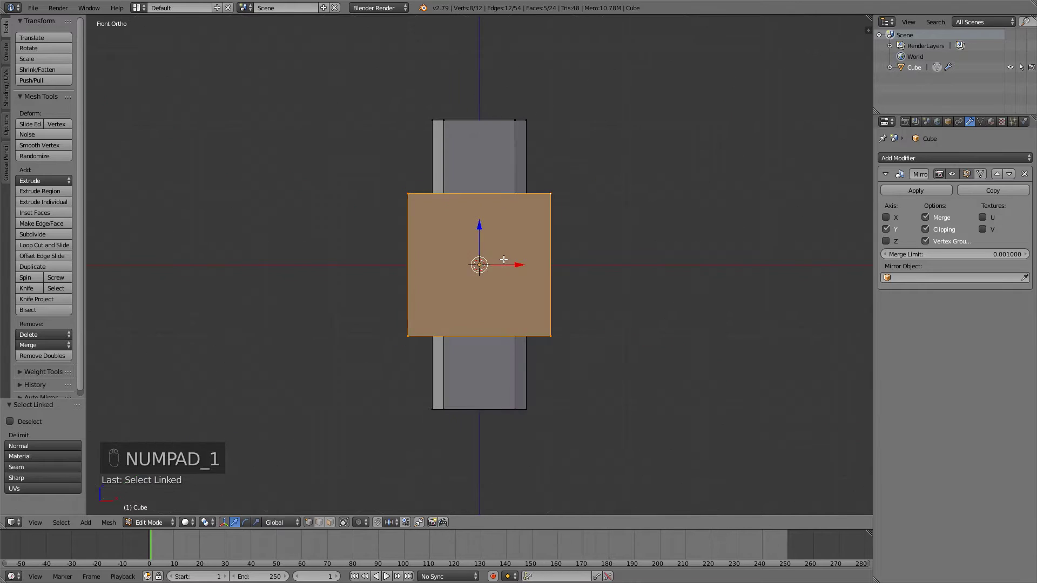
key(g)
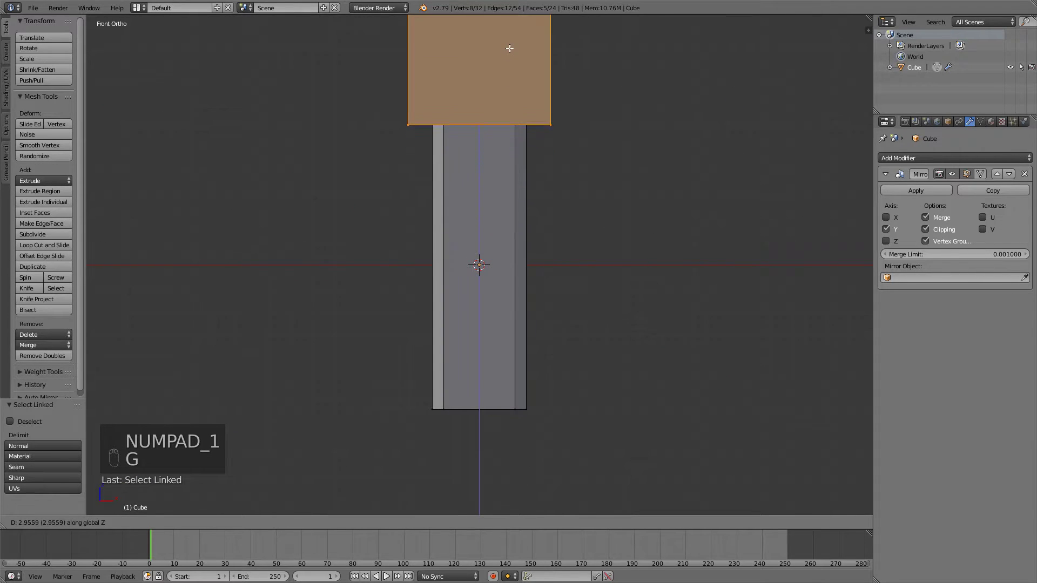
click(510, 48)
shift+middle_drag(547, 105, 554, 235)
key(g)
key(z)
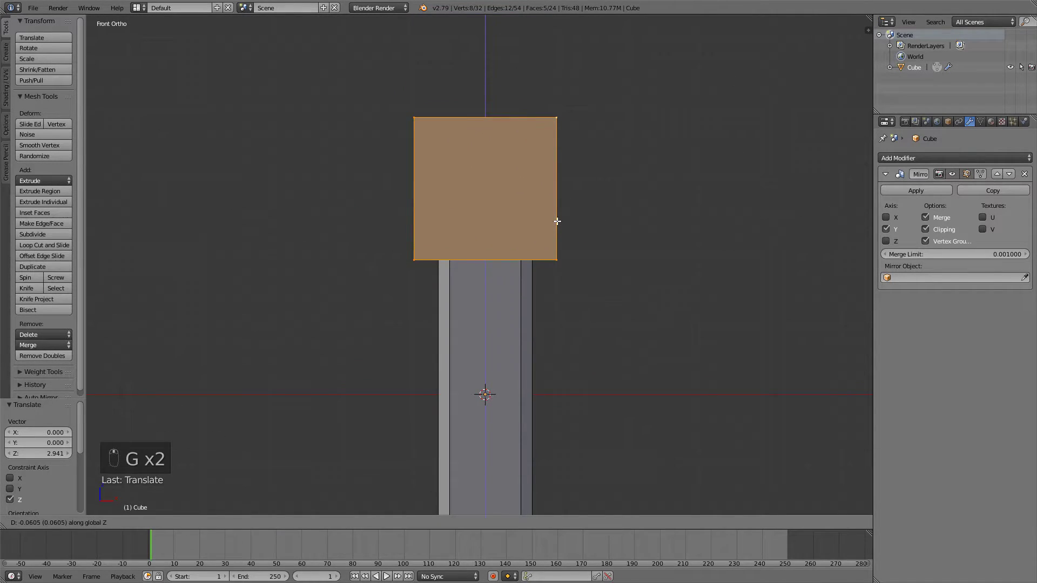
click(561, 218)
- Scale the half cube along X by about 0.53, making it narrower than the block
key(s)
key(x)
click(606, 214)
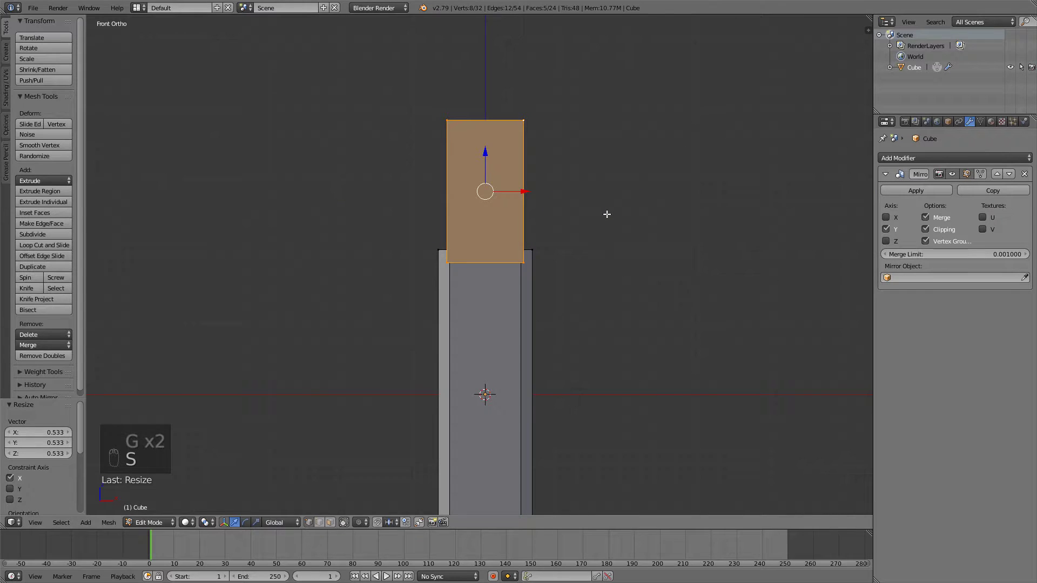
- Scale the half cube down along Y in several passes until its thickness matches the block's
key(KP_3)
key(s)
key(y)
click(524, 209)
key(s)
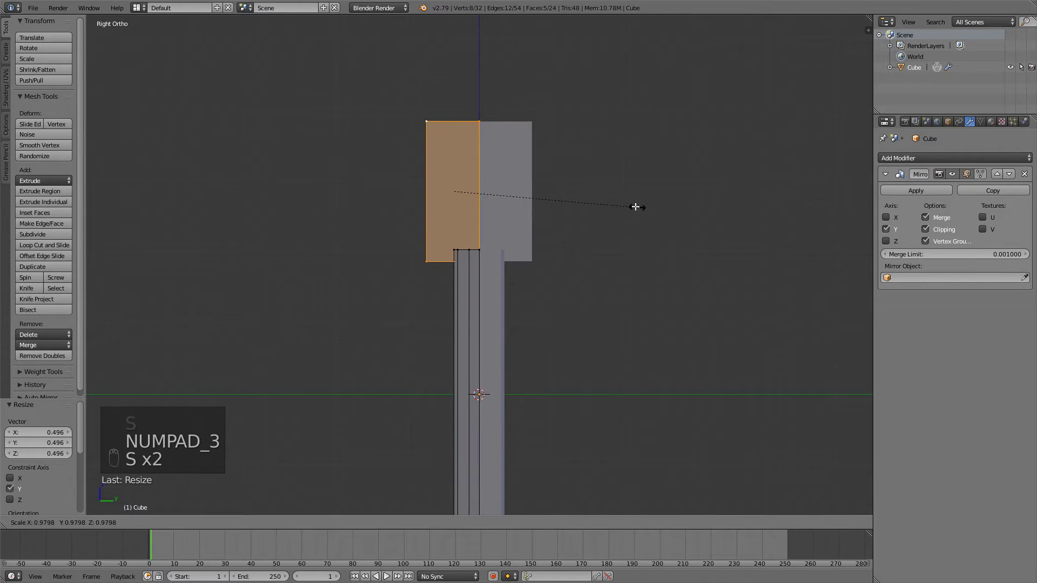
key(y)
click(522, 199)
key(s)
key(y)
click(640, 220)
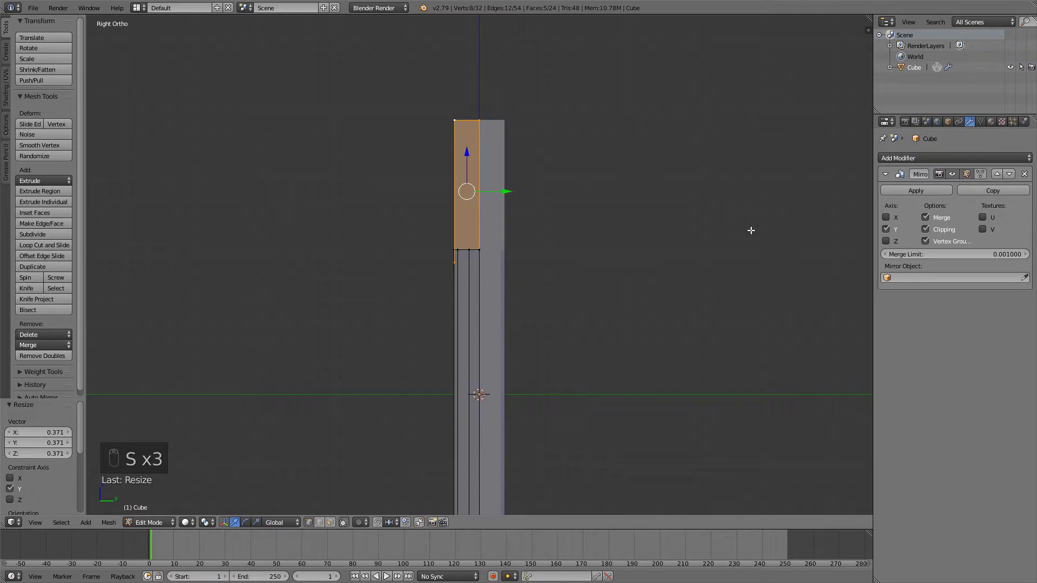
- Scale the half cube further along Y by about 0.32 and again by about 0.53 to form a thin blade
key(s)
key(y)
click(573, 221)
key(s)
key(y)
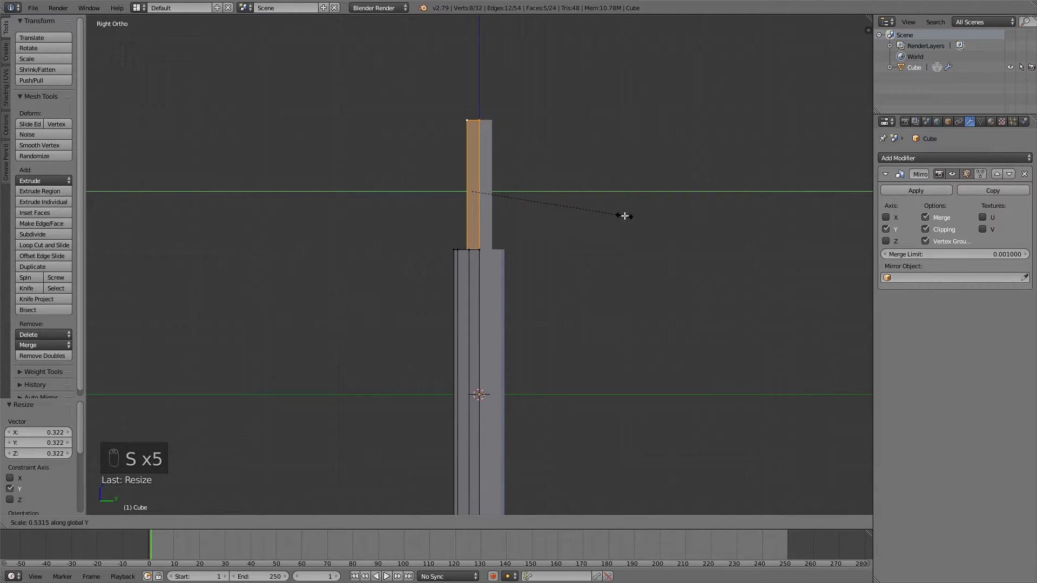
click(621, 216)
- Raise the blade's top face about 2.5 along Z and lower it about 0.67 to set the blade's length
middle_drag(627, 218, 534, 161)
right_click(524, 149)
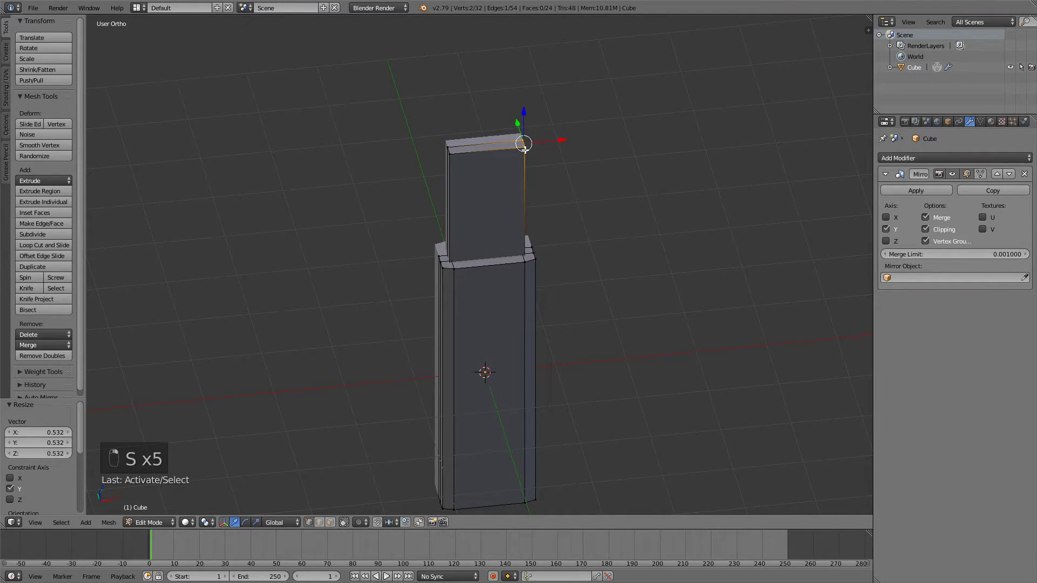
alt+right_click(463, 154)
key(KP_1)
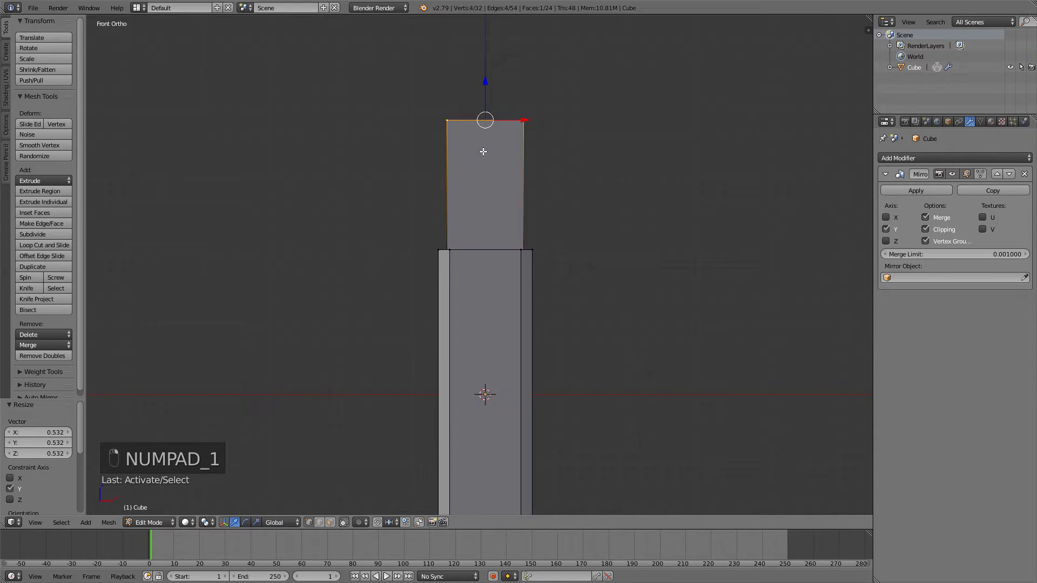
key(z)
key(z)
key(g)
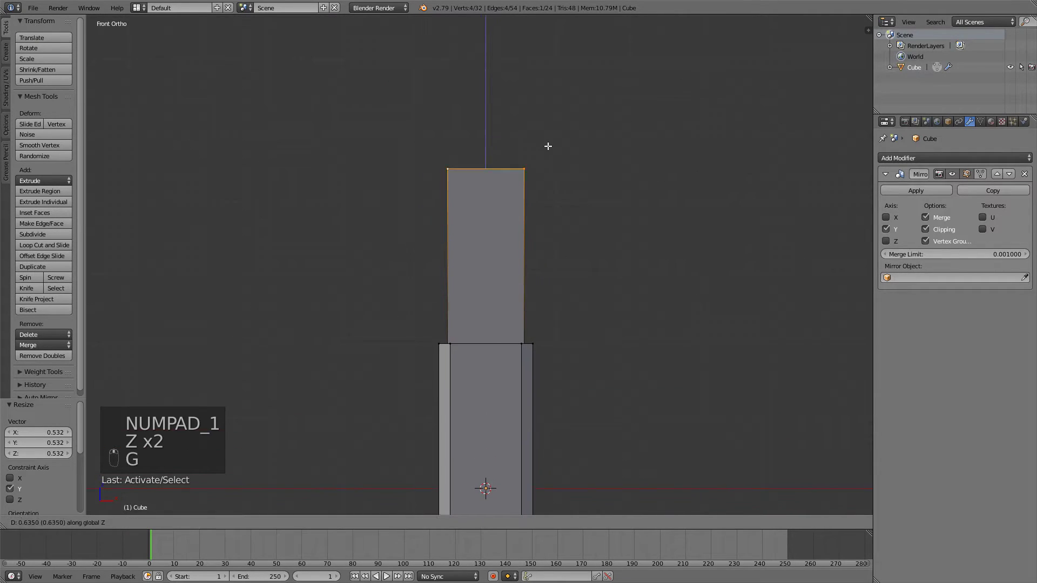
click(546, 65)
scroll(565, 164, down, 3)
key(g)
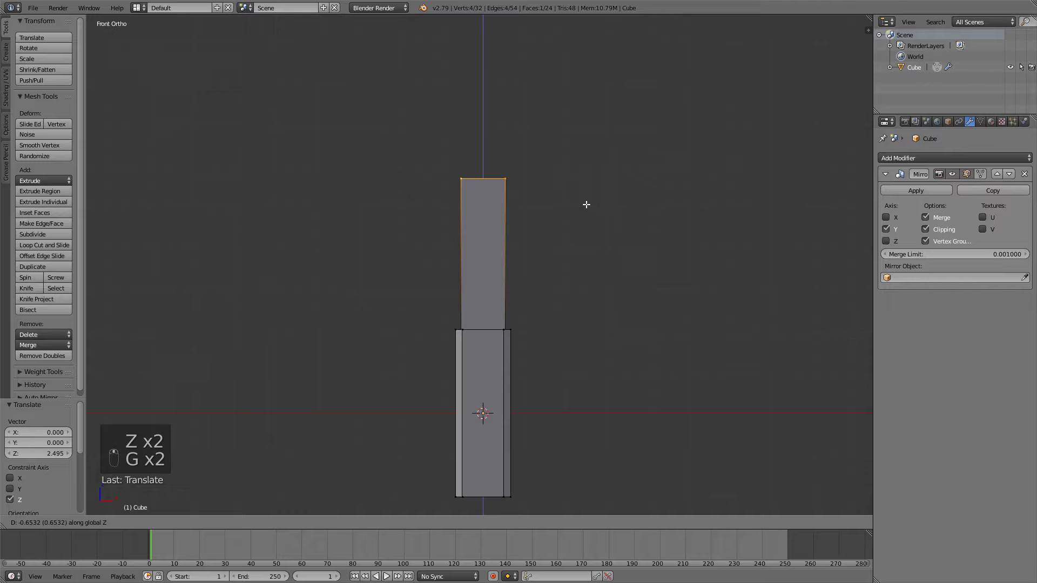
click(588, 207)
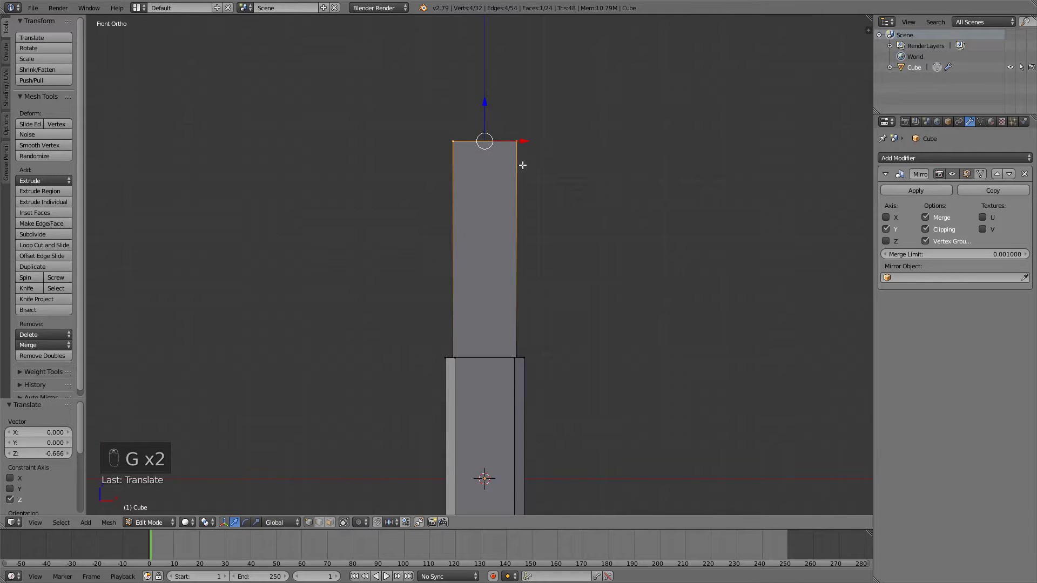
- Add one centred vertical loop cut that splits the blade's width in half
middle_drag(523, 162, 557, 171)
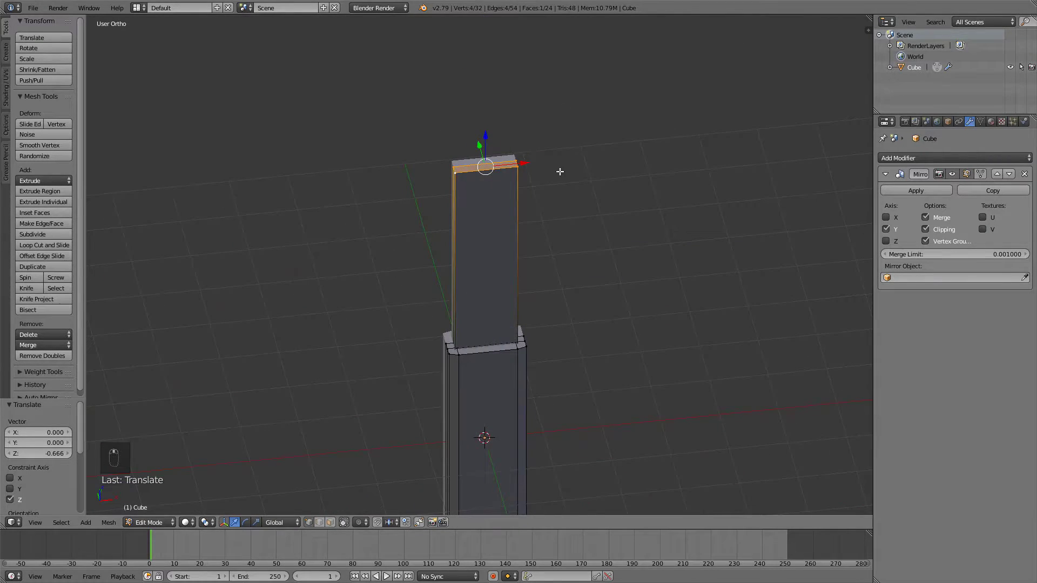
key(ctrl+r)
click(488, 167)
right_click(489, 167)
- Extrude the blade's whole top face about 0.6 upward along Z
right_click(486, 164)
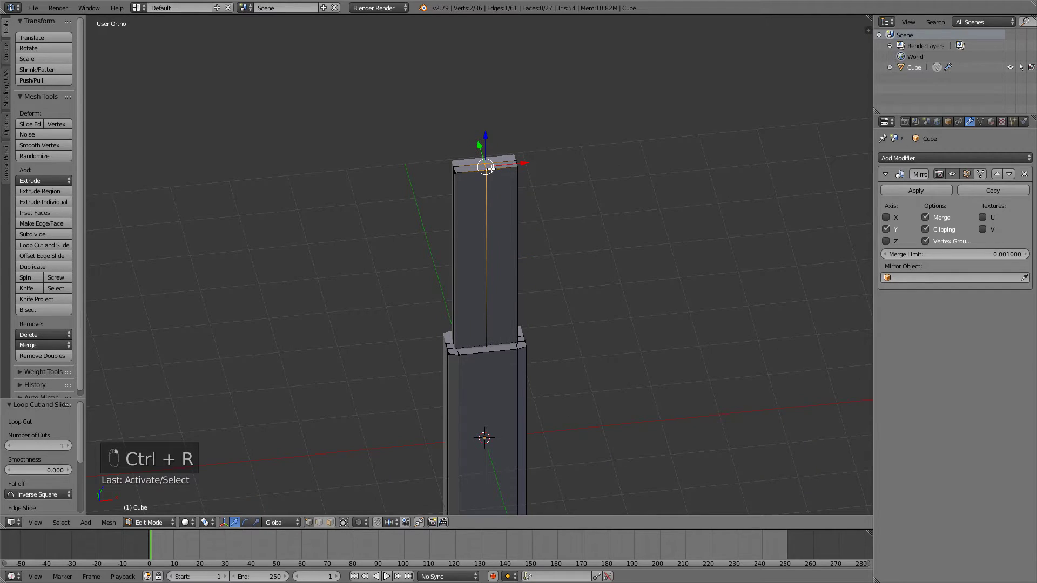
key(c)
drag(463, 167, 524, 163)
right_click(524, 163)
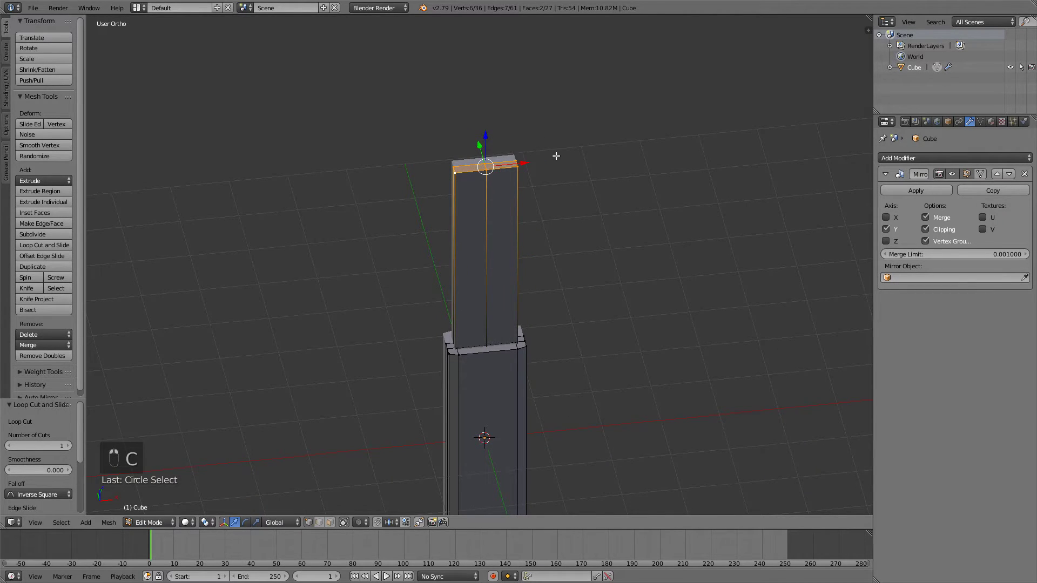
key(KP_1)
key(e)
click(546, 111)
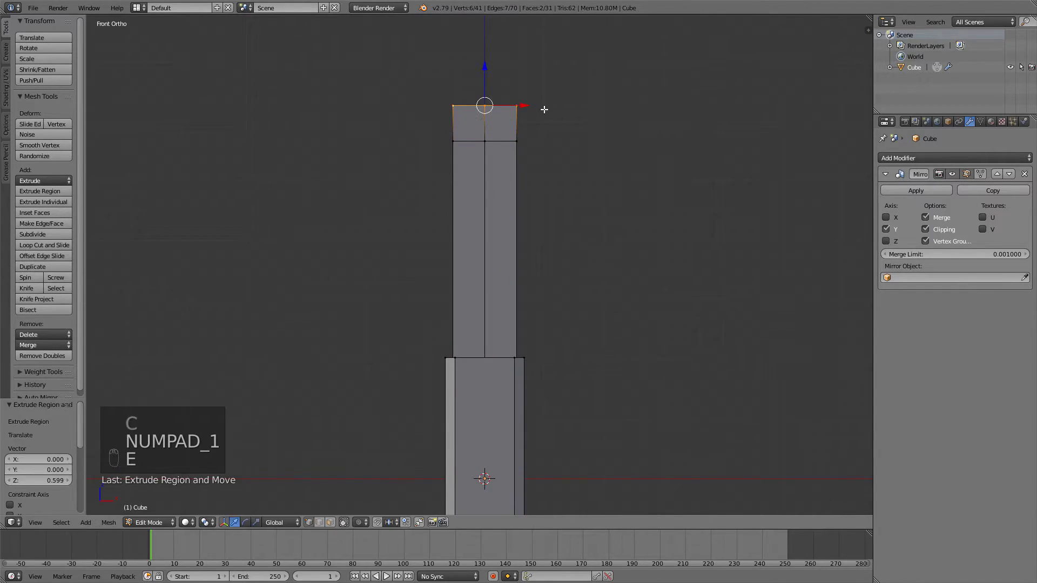
- Scale the extruded top face along X by about 0.56 to taper the blade's tip
middle_drag(546, 109, 541, 165)
scroll(614, 120, up, 2)
key(s)
middle_click(648, 116)
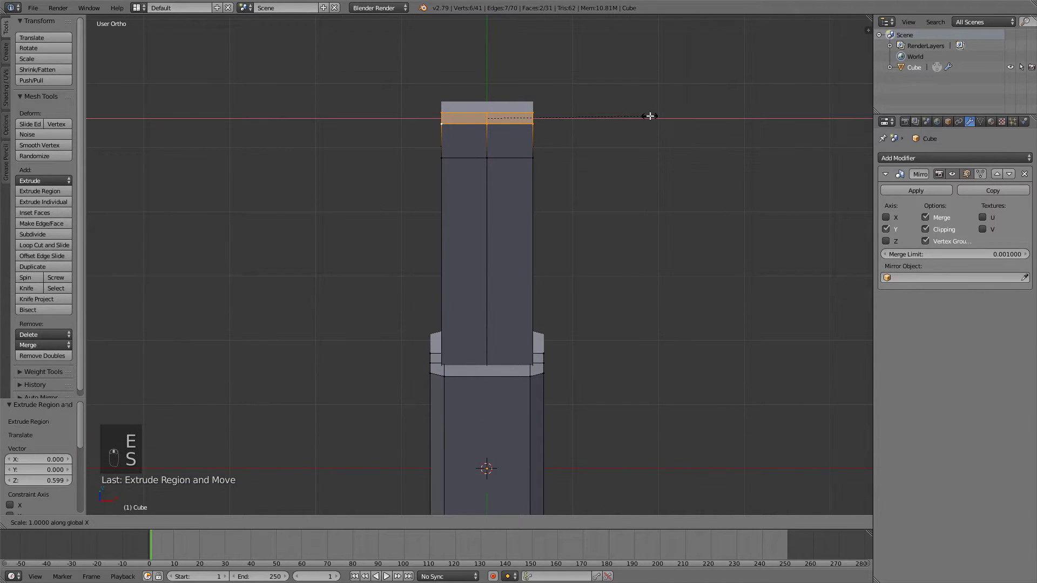
click(560, 114)
- Move the top face's middle edge up along Z to form a pointed tip, and leave mesh editing
right_click(488, 112)
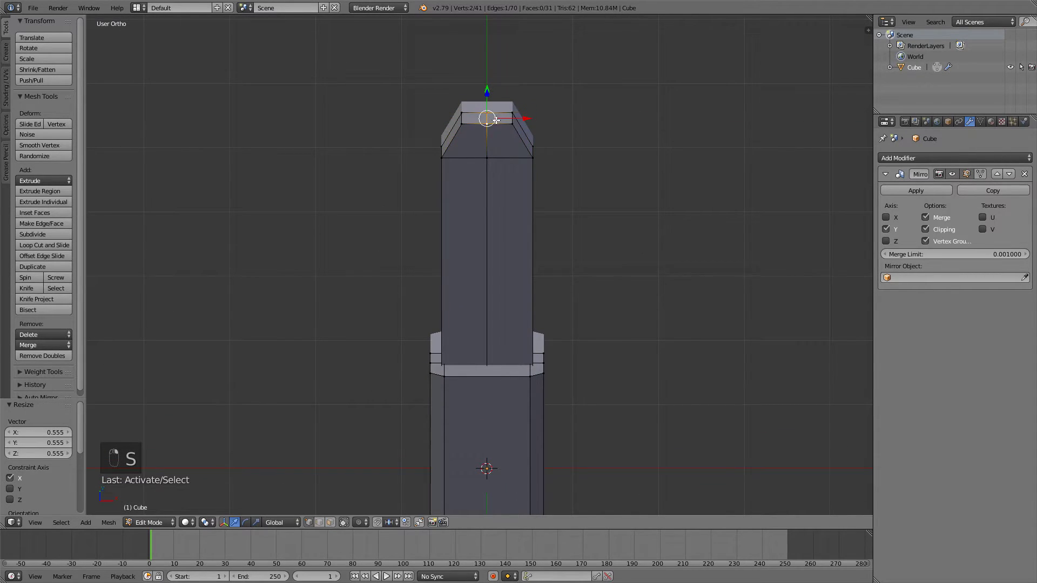
key(g)
middle_drag(548, 125, 629, 249)
key(z)
click(588, 94)
key(Tab)
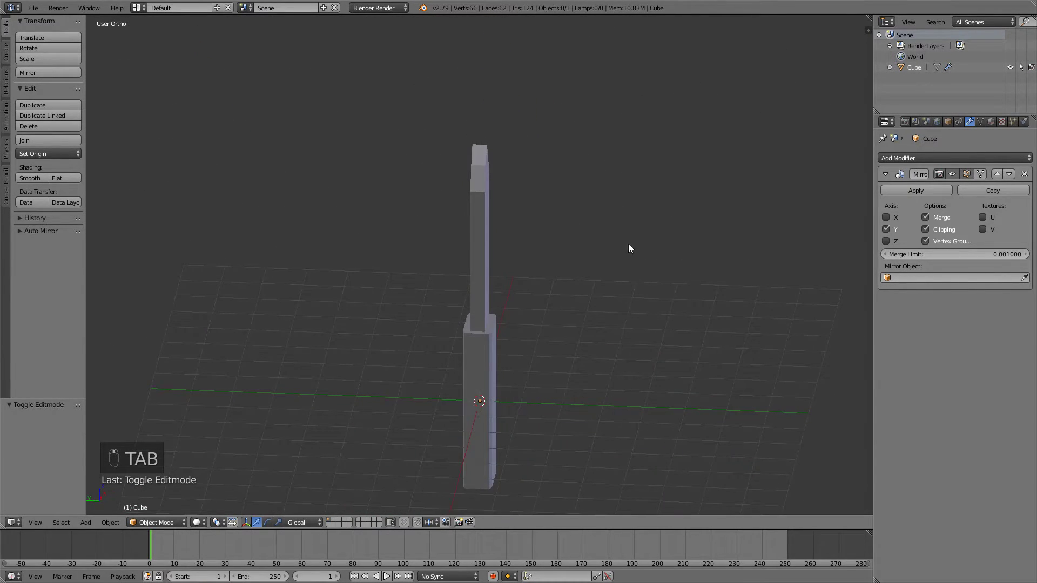
- Merge the two vertices at the blade's tip at the last selected one on the mirror plane
scroll(576, 214, up, 1)
key(Tab)
scroll(546, 200, up, 3)
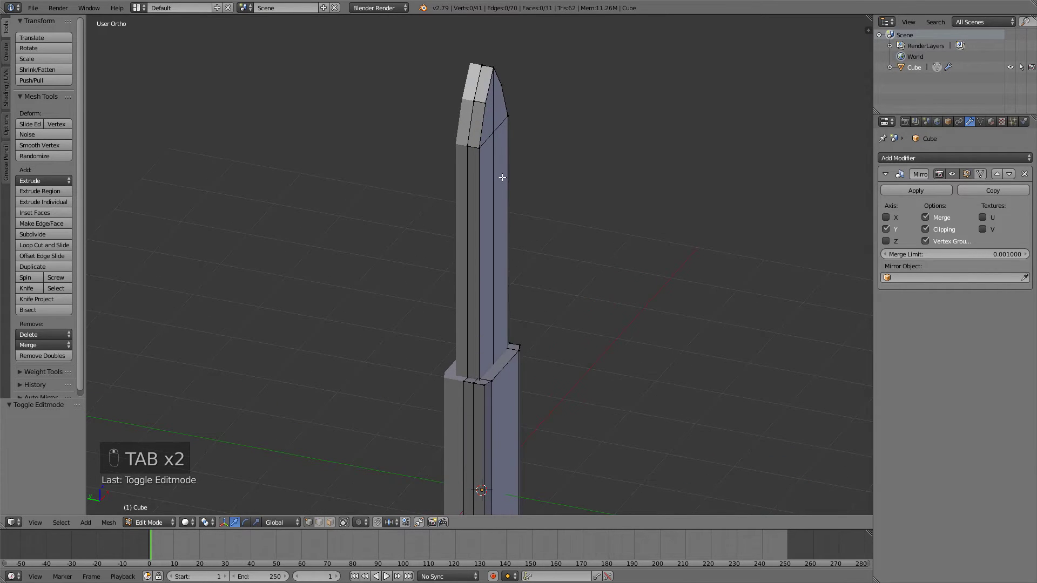
middle_drag(475, 140, 494, 123)
right_click(495, 120)
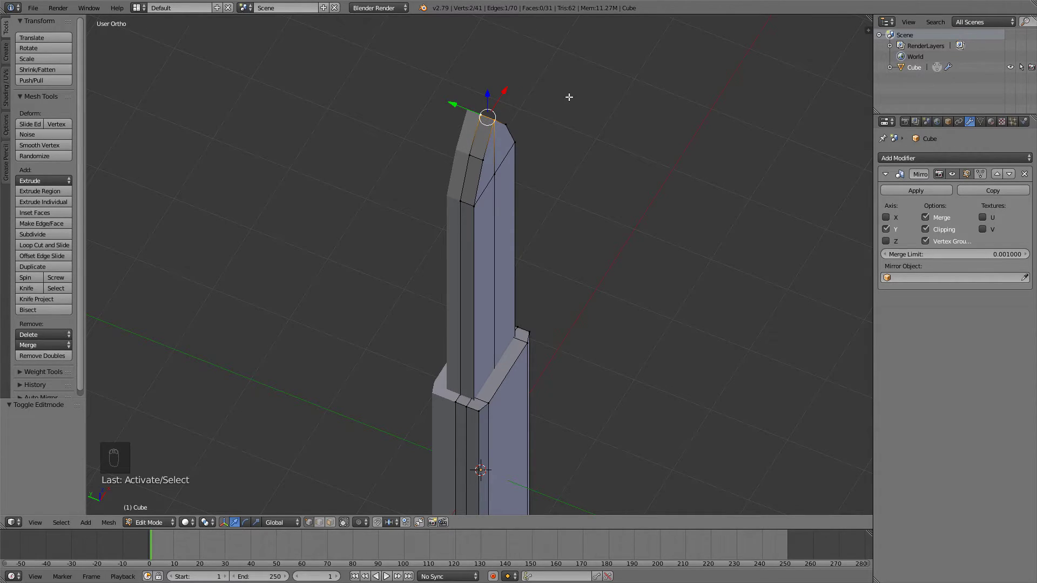
key(alt+m)
key(Down)
key(Return)
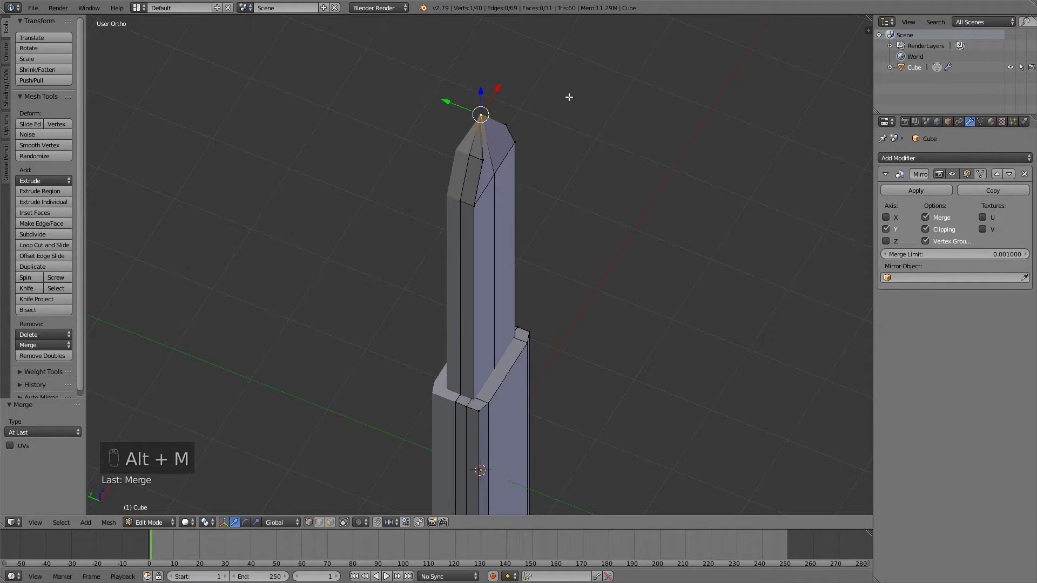
- Merge the upper and lower corner vertex pairs on one side of the tip onto the mirror plane with At Last
right_click(482, 160)
key(alt+m)
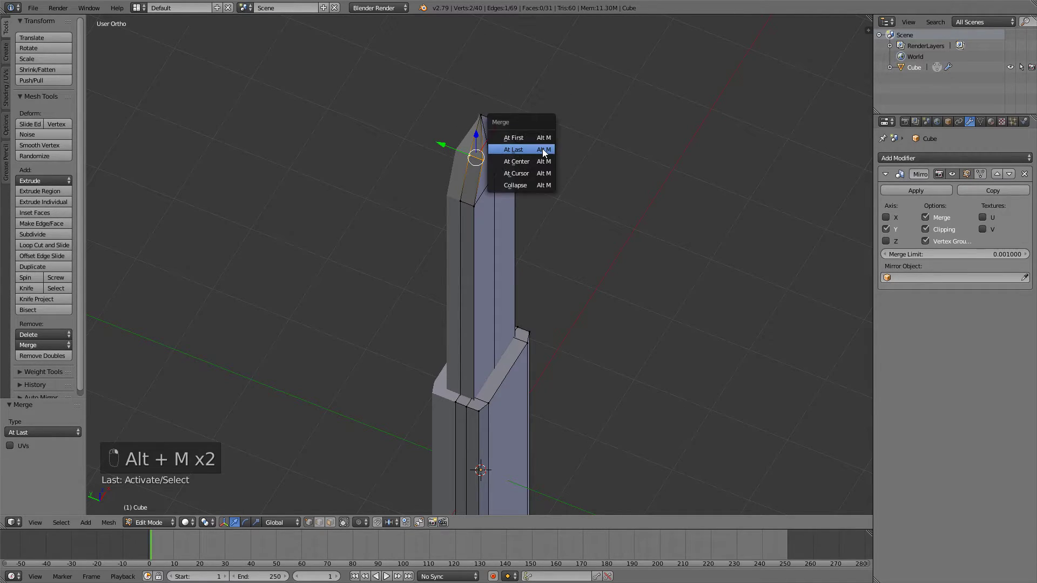
key(Return)
right_click(466, 203)
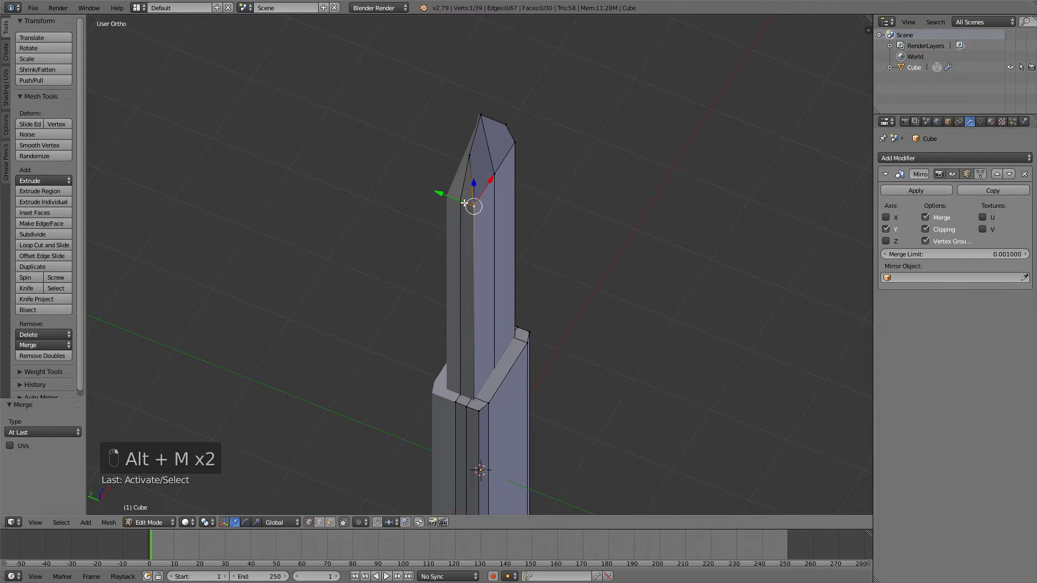
key(alt+m)
key(Return)
- Merge the corner vertex pairs on the tip's opposite side onto the mirror plane, and undo the last merge
middle_drag(508, 194, 475, 151)
key(alt+m)
click(497, 178)
key(ctrl+z)
- Merge the corner vertex pair at the blade's base on one edge onto the mirror plane with At Last
key(z)
middle_drag(541, 374, 533, 324)
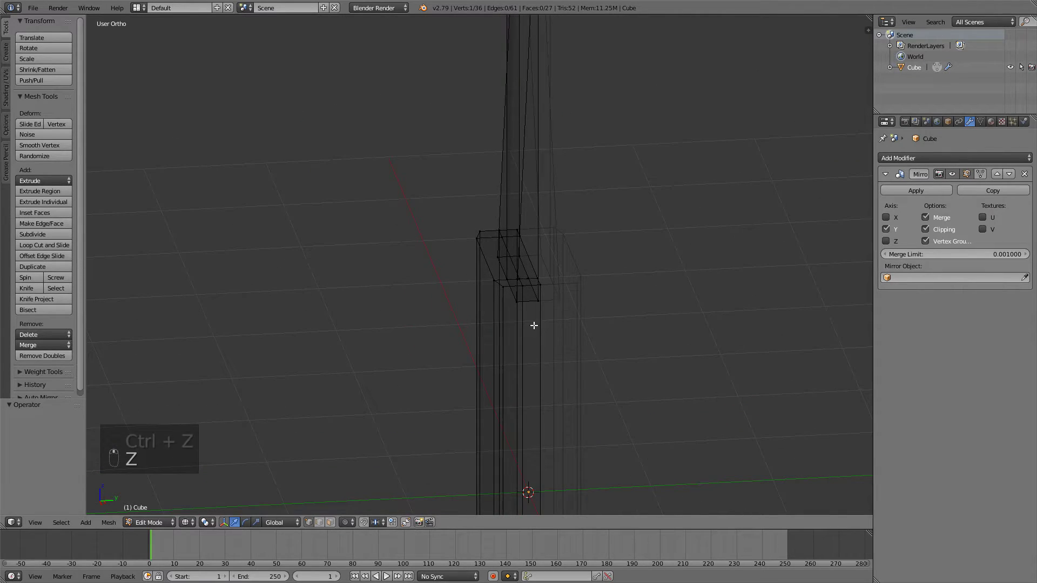
right_click(526, 303)
right_click(541, 301)
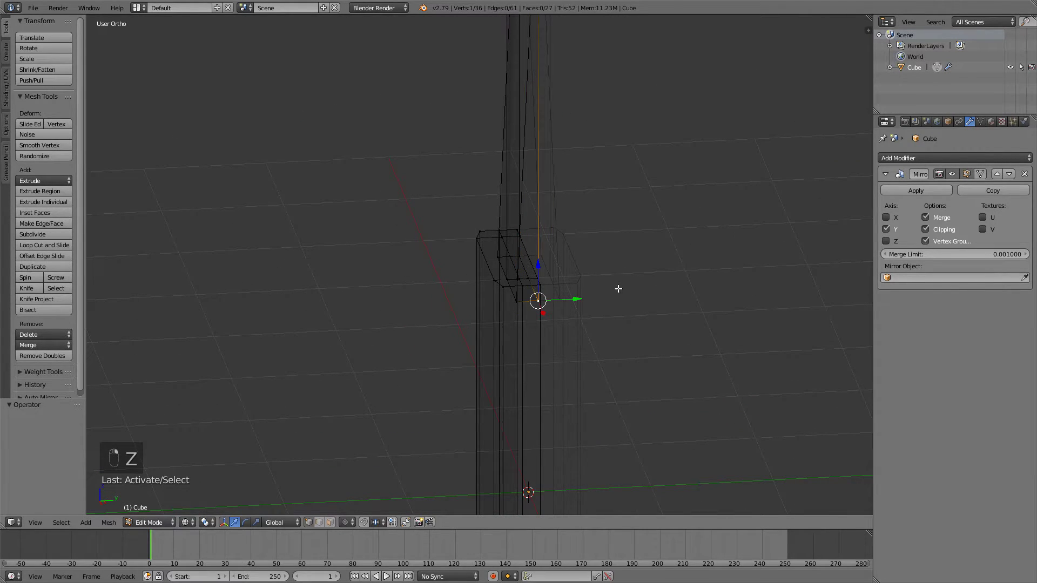
shift+right_click(518, 304)
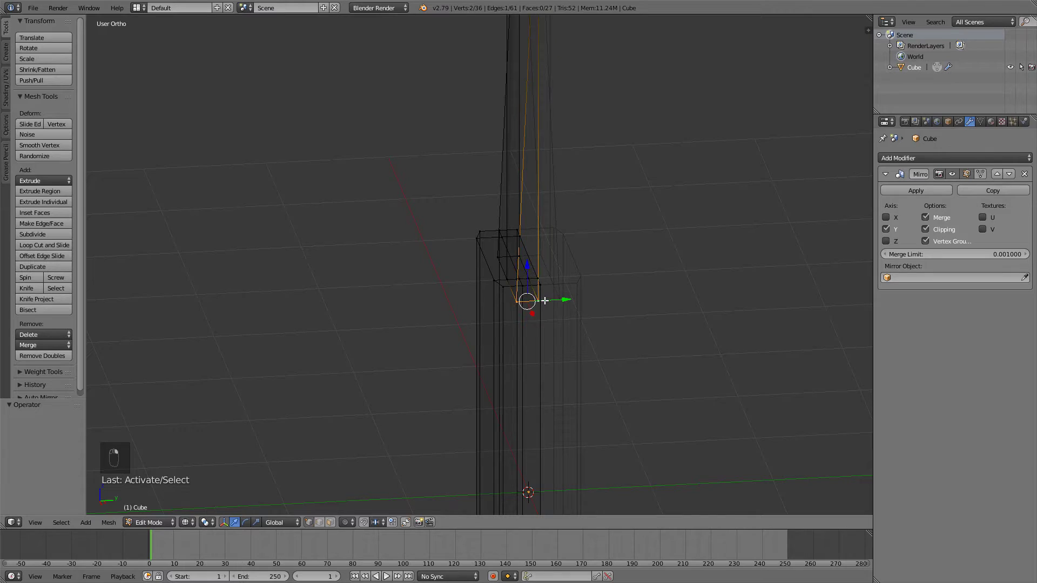
key(alt+m)
click(539, 296)
- Merge the corner vertex pair on the opposite edge of the blade's base at the last vertex, and return to solid shading
middle_drag(539, 296, 700, 261)
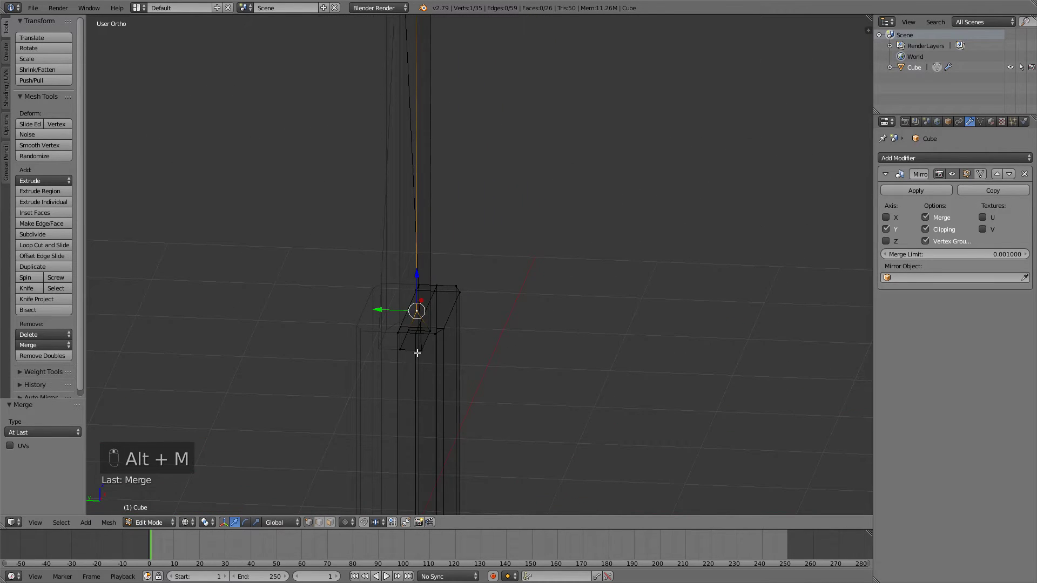
shift+right_click(399, 351)
key(alt+m)
click(477, 329)
key(z)
middle_drag(513, 329, 460, 324)
scroll(461, 180, down, 4)
key(Tab)
mouse_move(460, 180)
shift+middle_down()
mouse_move(549, 255)
mouse_move(740, 255)
mouse_move(428, 226)
mouse_move(495, 238)
mouse_move(457, 236)
shift+middle_up()
key(Tab)
scroll(454, 162, up, 5)
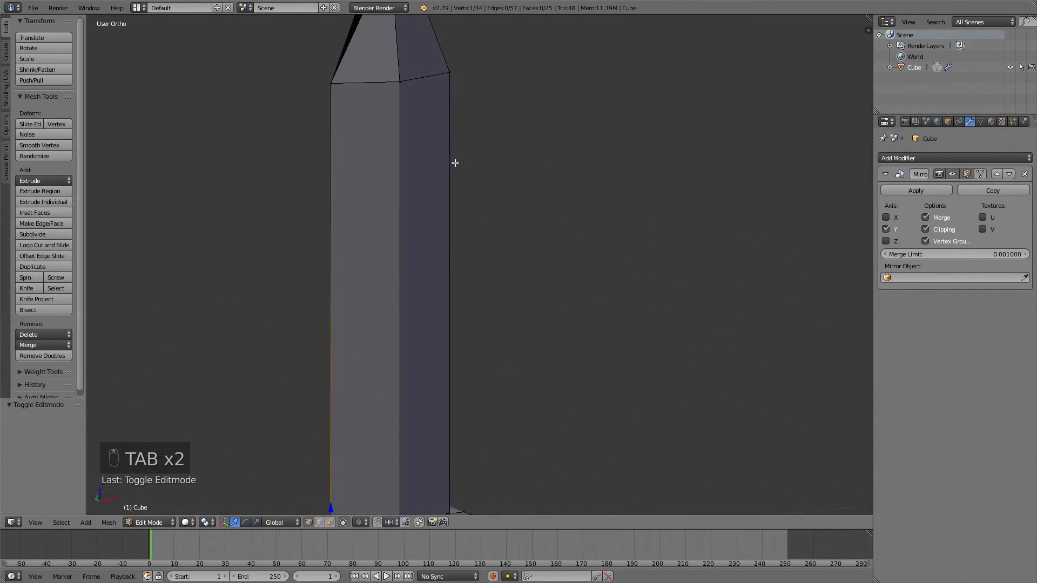
shift+middle_drag(393, 109, 479, 239)
right_click(452, 141)
key(g)
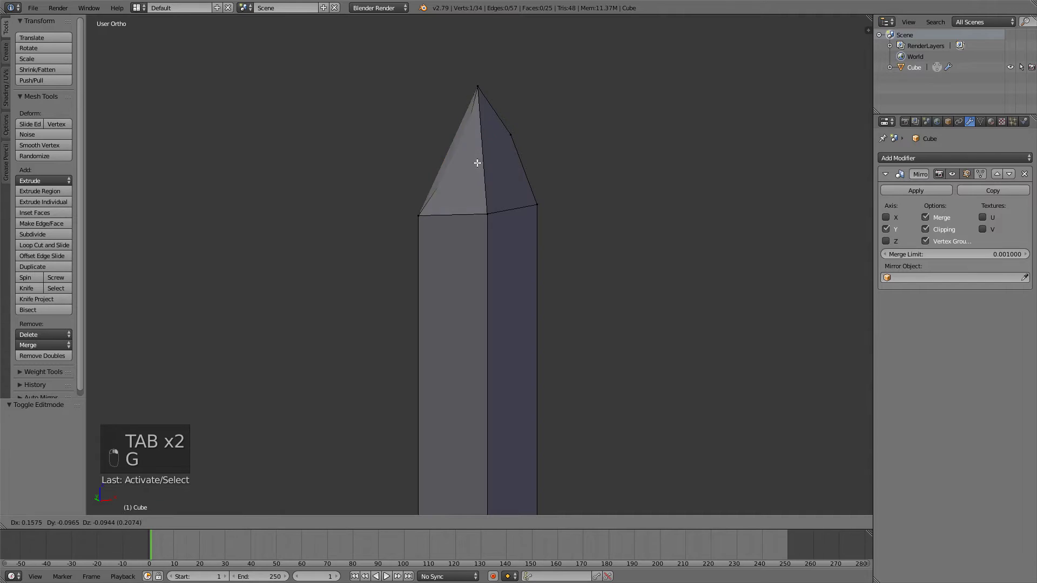
right_click(451, 150)
middle_drag(451, 151, 466, 213)
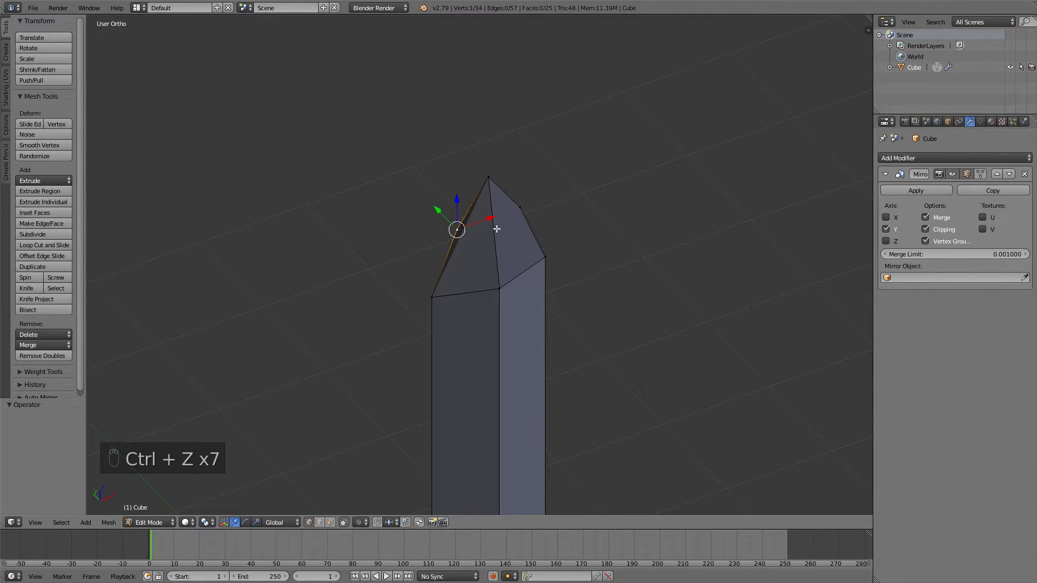
middle_drag(497, 229, 462, 234)
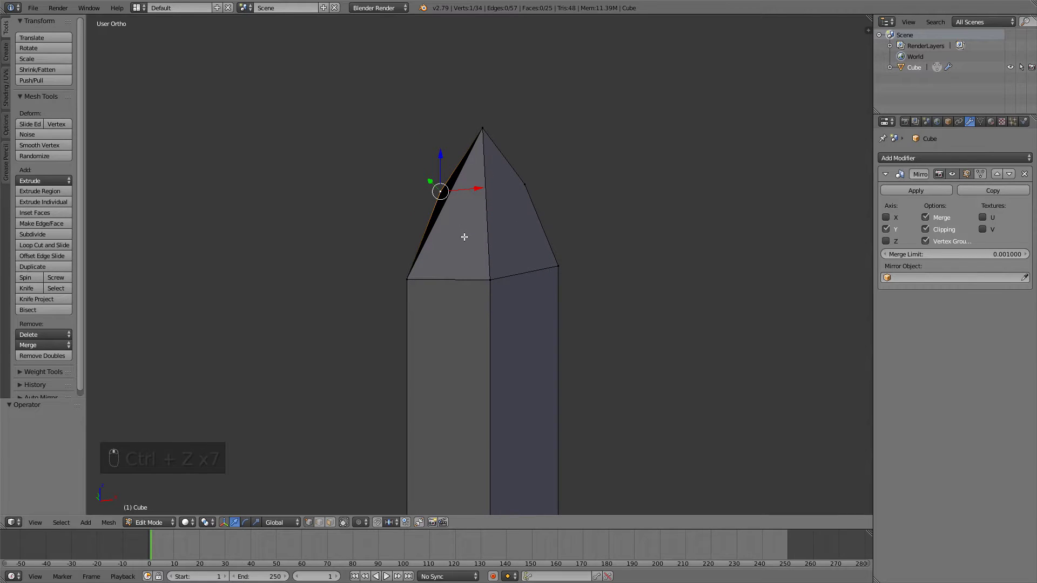
- Add a loop cut just below the blade's point and merge its vertex on one edge into the neighbouring shoulder vertex with At Last
key(ctrl+r)
click(447, 210)
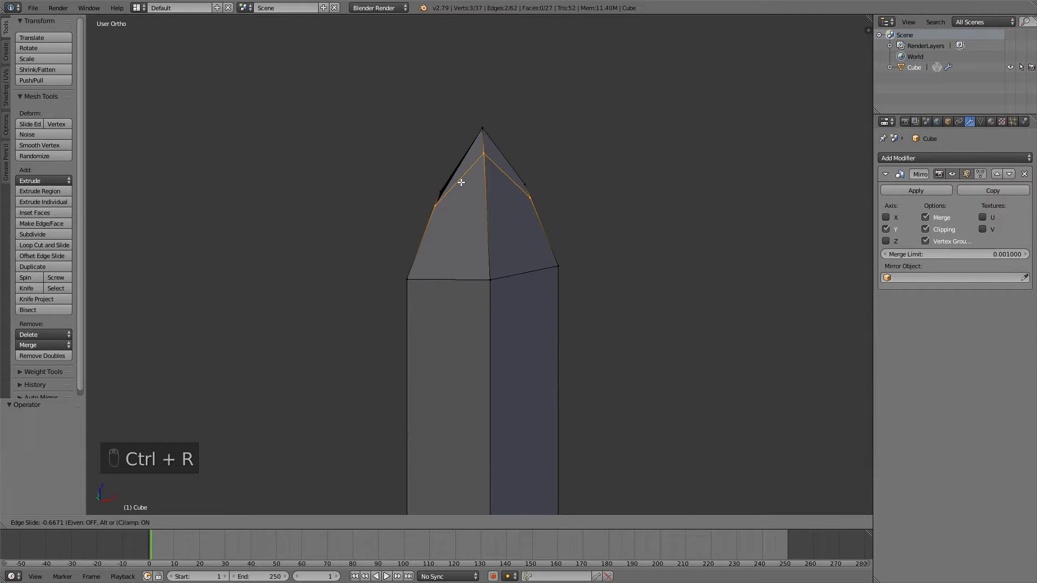
click(456, 189)
right_click(436, 209)
shift+right_click(441, 190)
key(alt+m)
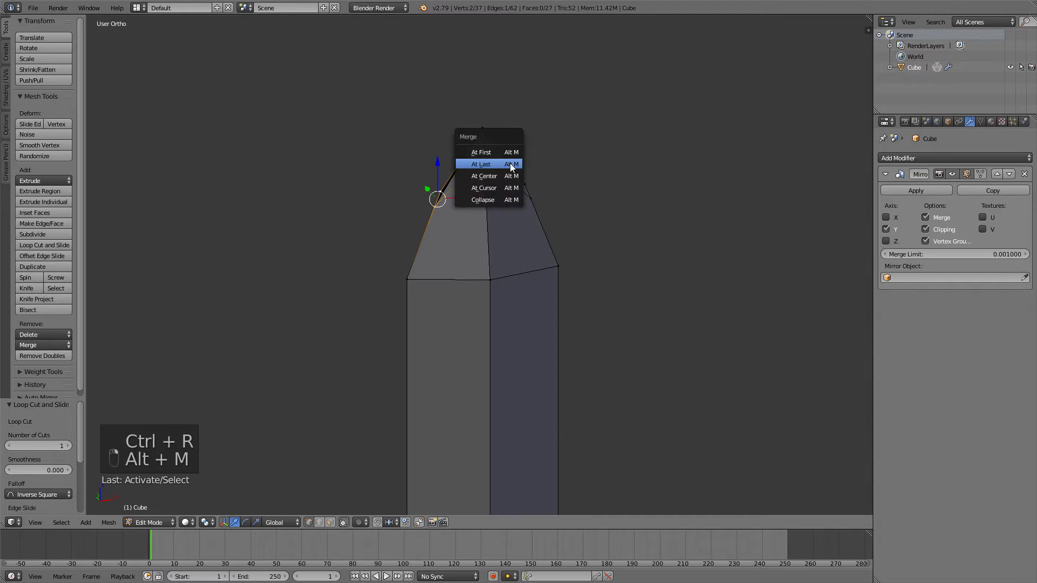
click(510, 163)
- Try to merge the new loop's middle vertex into the blade's tip vertex, and undo the merge
right_click(487, 155)
shift+right_click(488, 128)
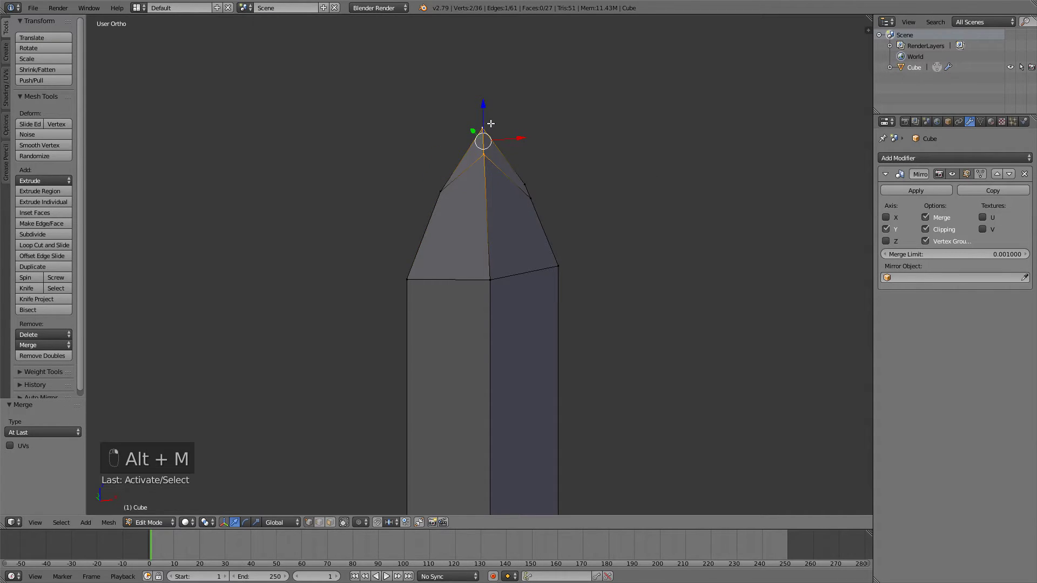
key(alt+m)
click(490, 124)
key(ctrl+z)
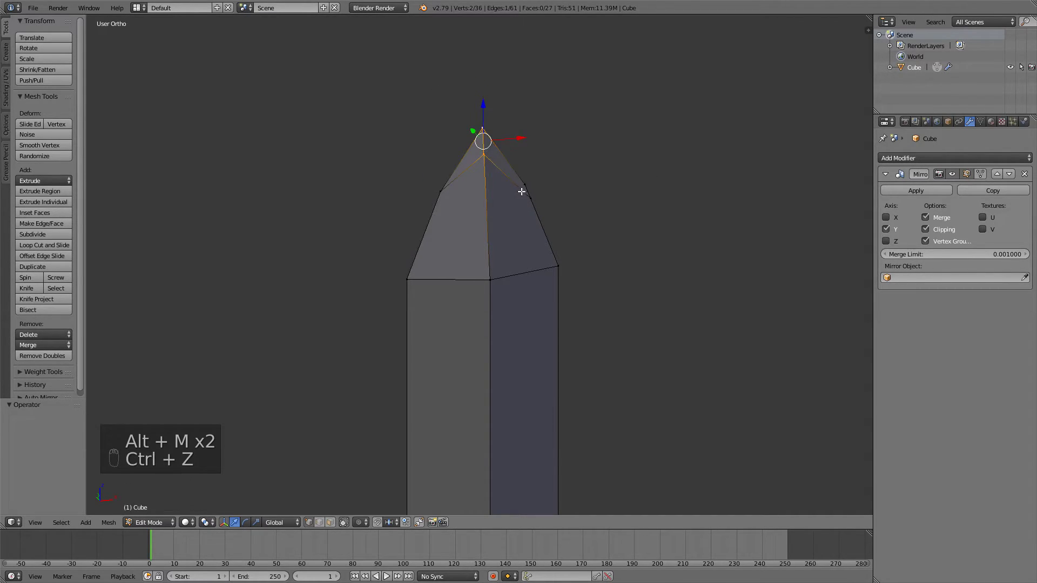
- Merge the new loop's vertex on the opposite blade edge into the neighbouring shoulder vertex with At Last
right_click(531, 202)
shift+right_click(530, 185)
key(alt+m)
click(531, 184)
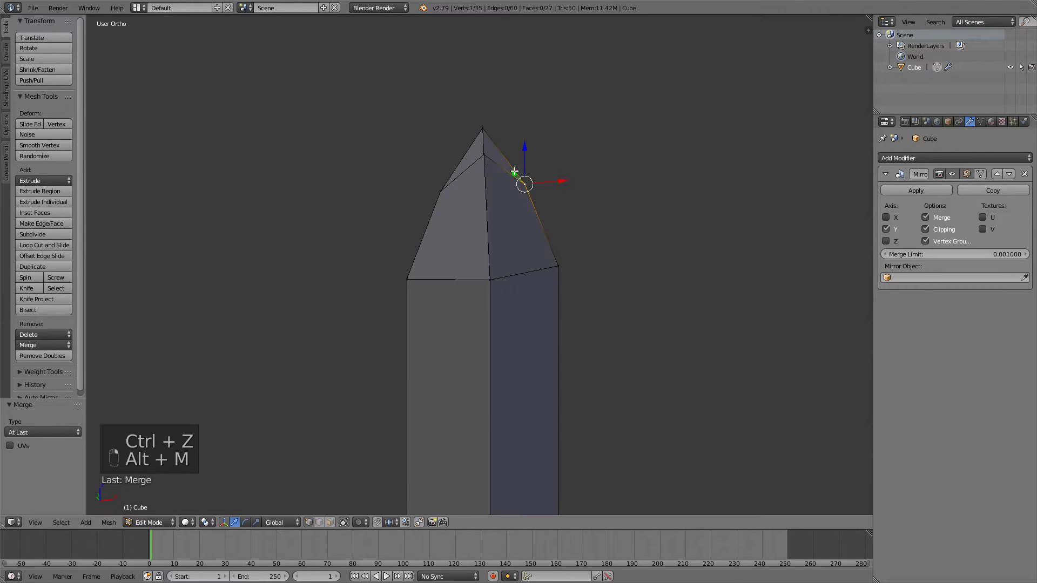
- Try again to collapse the loop's middle vertex into the tip with At Last, undo it, and clear the selection
shift+right_click(482, 130)
key(alt+m)
click(492, 127)
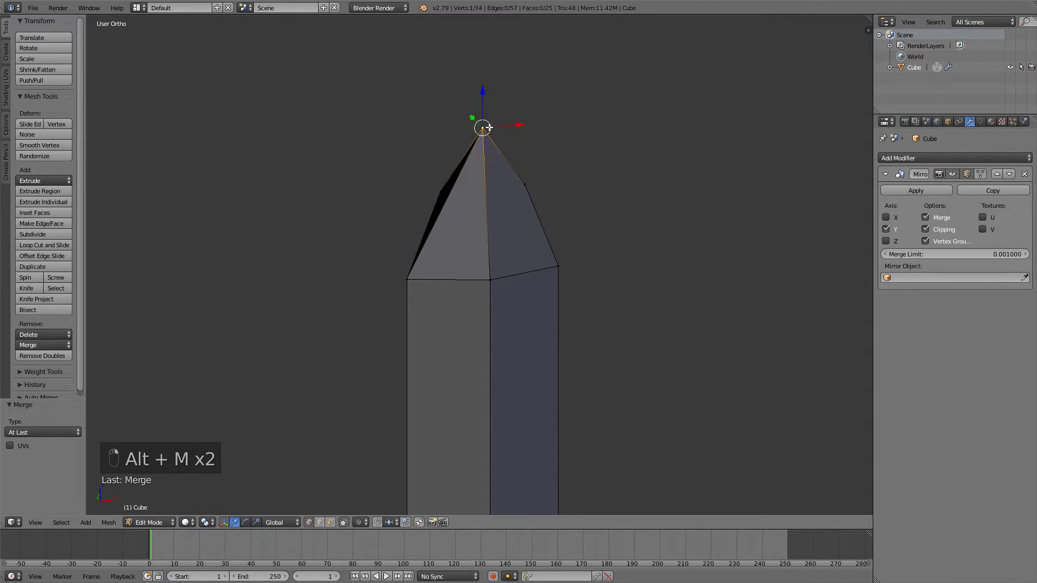
middle_drag(491, 128, 514, 162)
key(ctrl+z)
key(a)
right_click(437, 182)
key(Tab)
key(Tab)
key(Tab)
key(Tab)
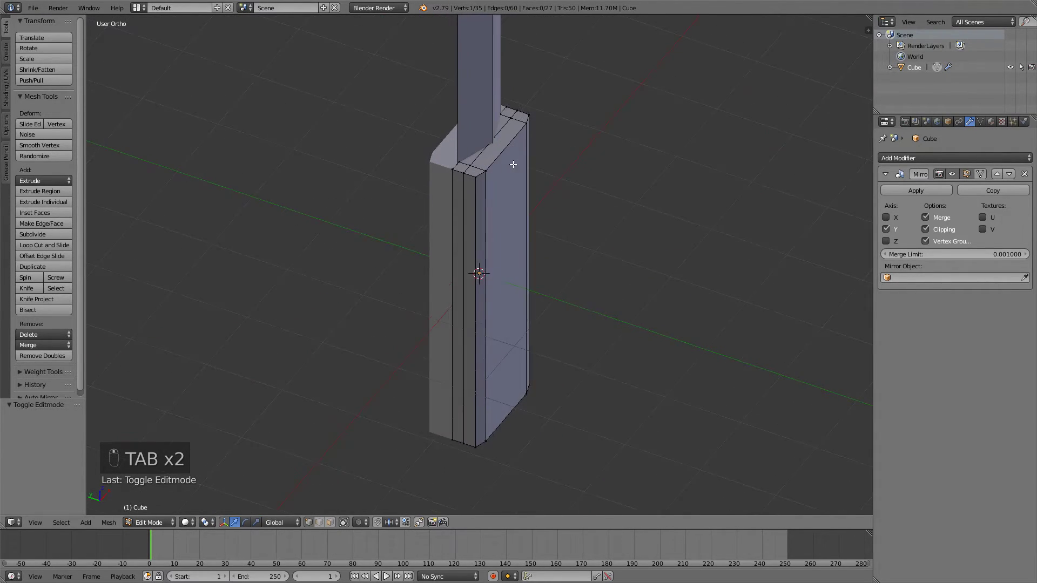
right_click(540, 81)
shift+right_click(540, 99)
shift+right_click(489, 154)
shift+right_click(475, 162)
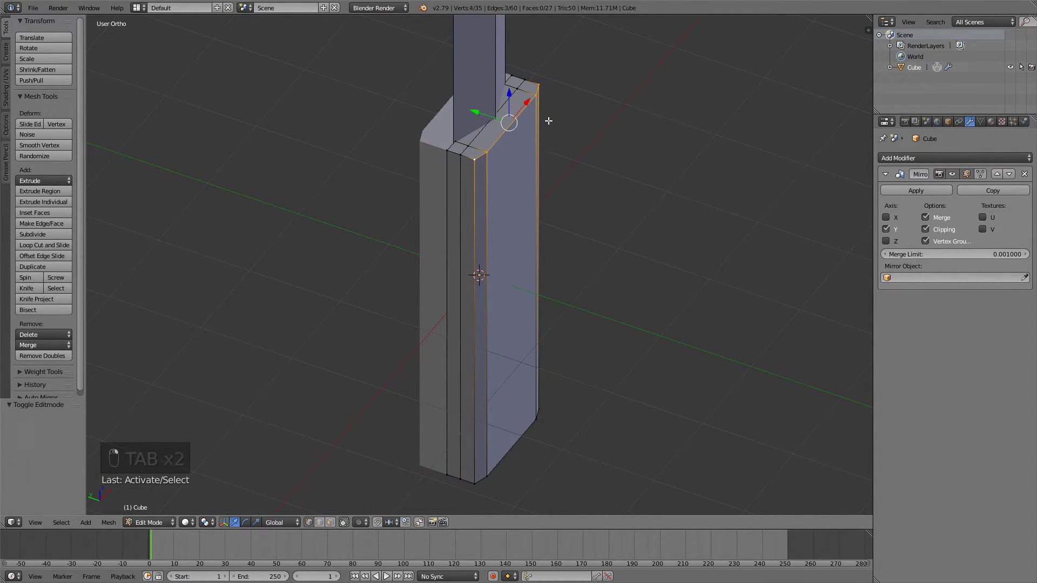
key(g)
key(y)
click(544, 121)
- Add a horizontal loop cut around the handle and slide it close to the handle's upper end
key(ctrl+r)
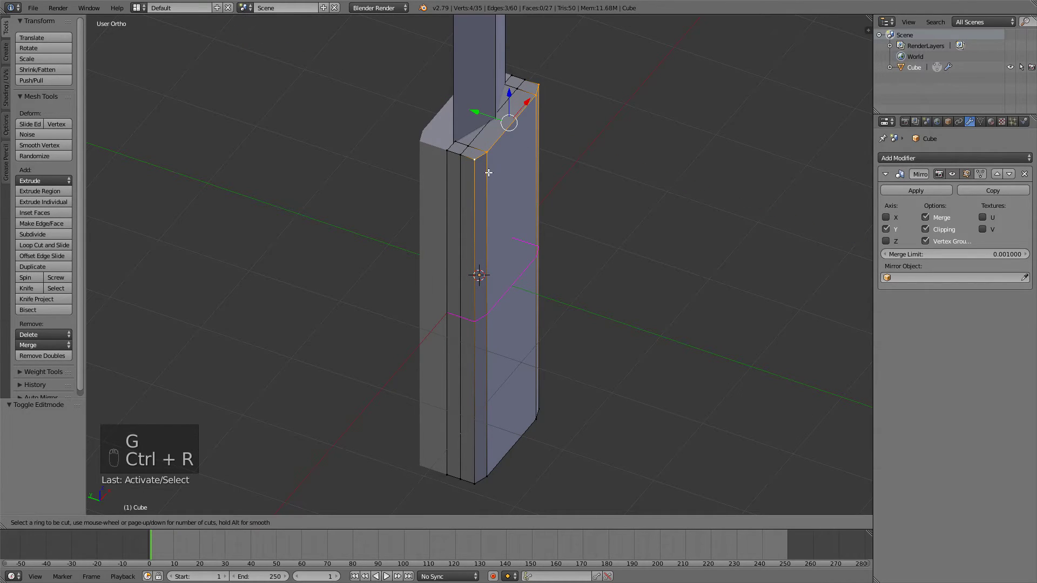
click(489, 172)
click(469, 40)
- Move the four outer vertices of the handle's top inward along Y to taper its broad side, and leave mesh editing
right_click(497, 96)
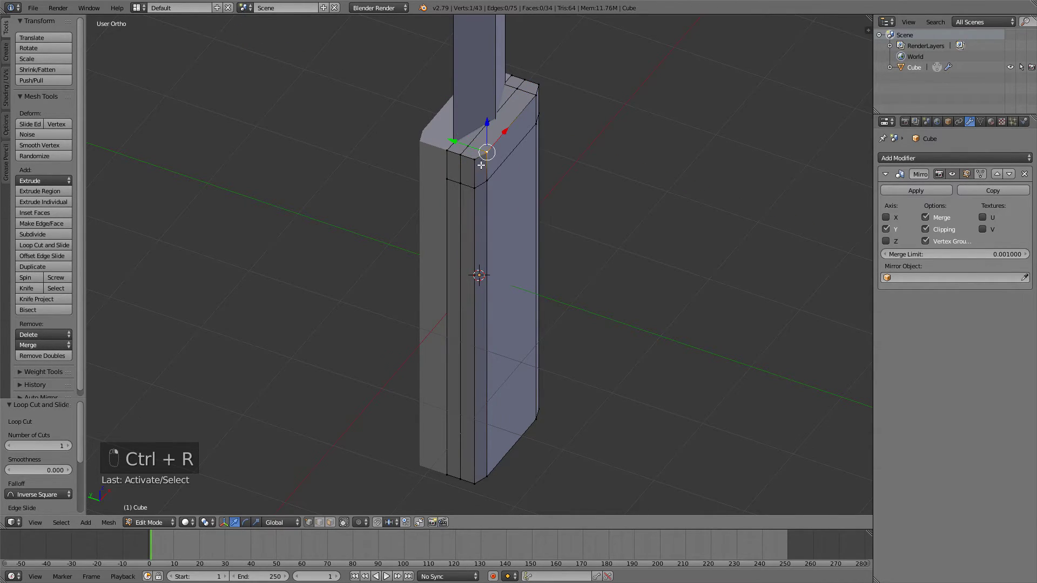
shift+right_click(539, 86)
shift+right_click(537, 94)
key(g)
key(y)
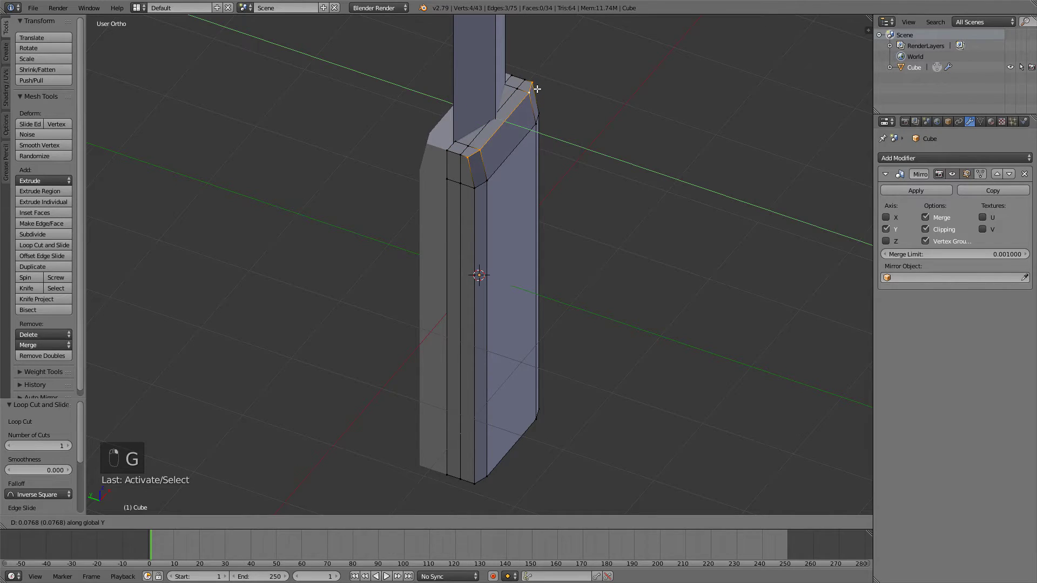
key(Tab)
middle_drag(535, 112, 436, 99)
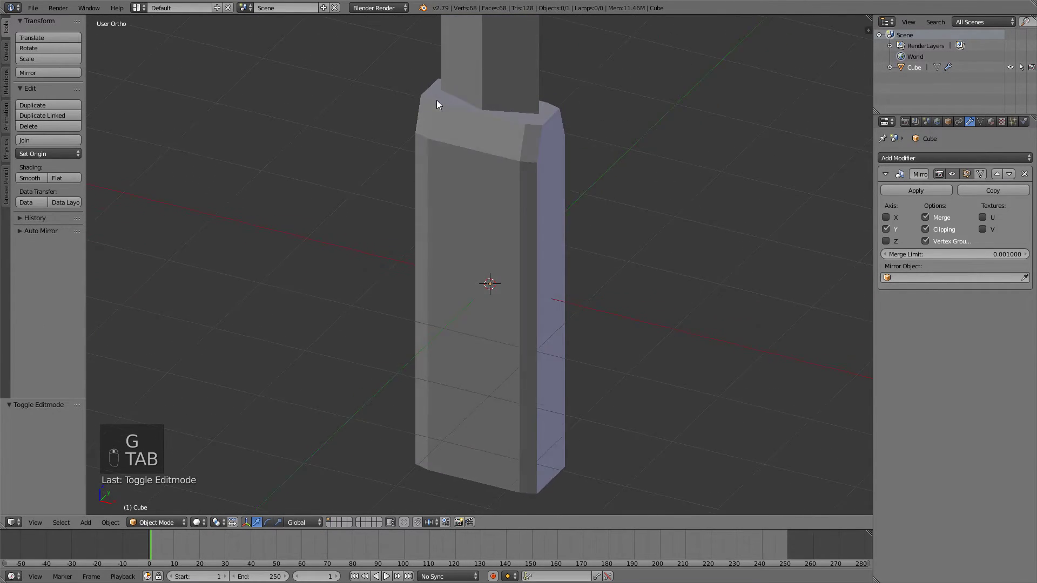
- Select the end vertices of the handle's top and scale them inward along X to taper the narrow sides
key(ctrl+z)
key(ctrl+z)
key(ctrl+z)
key(ctrl+z)
shift+right_click(431, 157)
shift+right_click(429, 153)
shift+middle_drag(633, 132, 555, 141)
key(s)
key(x)
click(619, 141)
key(Tab)
key(Tab)
scroll(477, 299, down, 2)
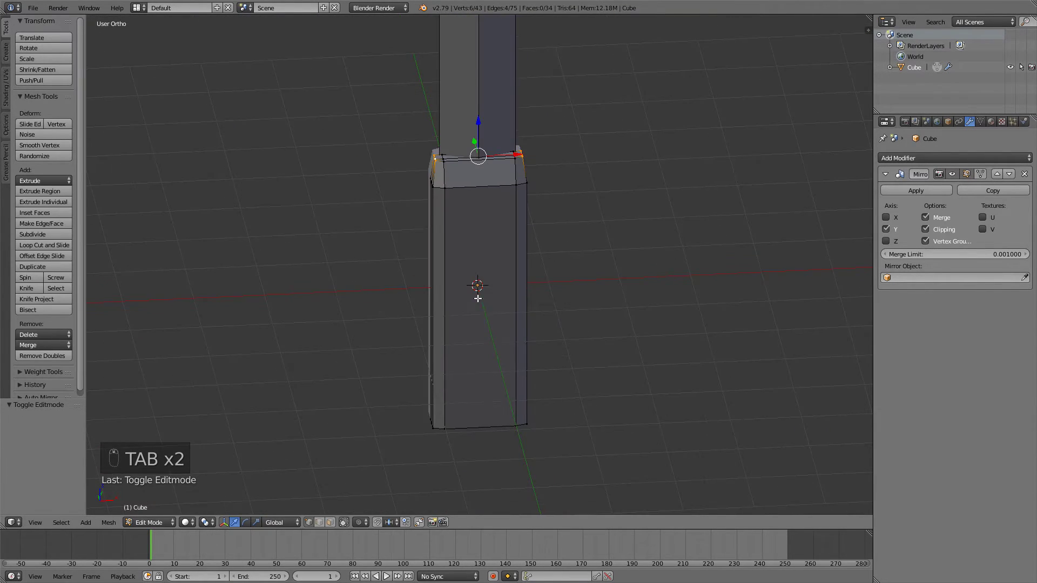
- Add a horizontal loop cut centred on the lower section of the handle
middle_drag(478, 299, 558, 300)
key(ctrl+r)
click(470, 298)
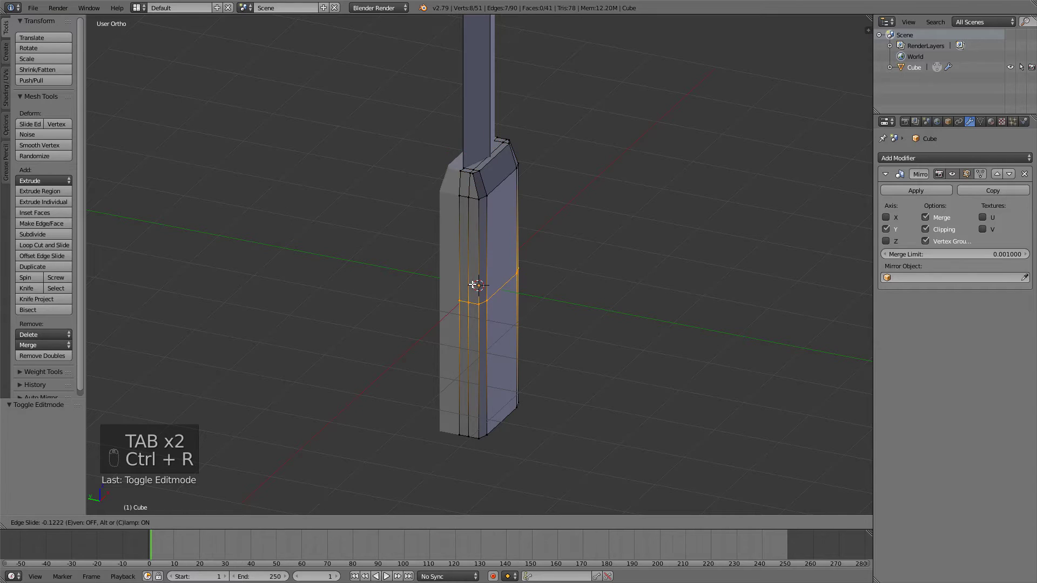
right_click(474, 296)
- Scale the handle's middle loop slightly inward to form a narrower waist, and leave mesh editing
middle_drag(474, 296, 546, 247)
key(s)
click(645, 251)
key(Tab)
key(Tab)
key(s)
click(589, 250)
key(Tab)
key(KP_1)
key(Tab)
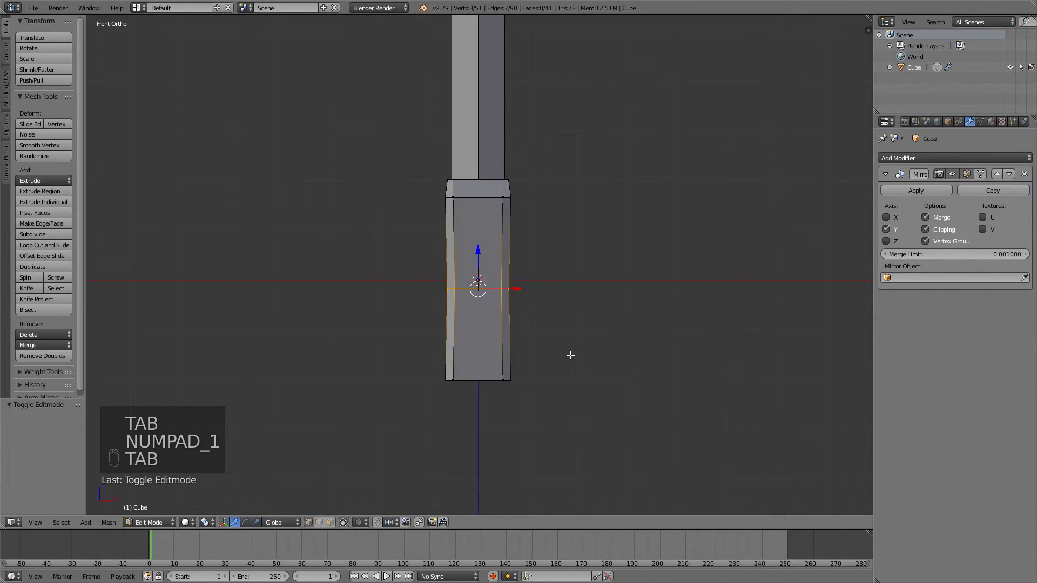
shift+middle_drag(569, 354, 553, 289)
scroll(552, 290, up, 3)
key(z)
right_click(543, 361)
key(c)
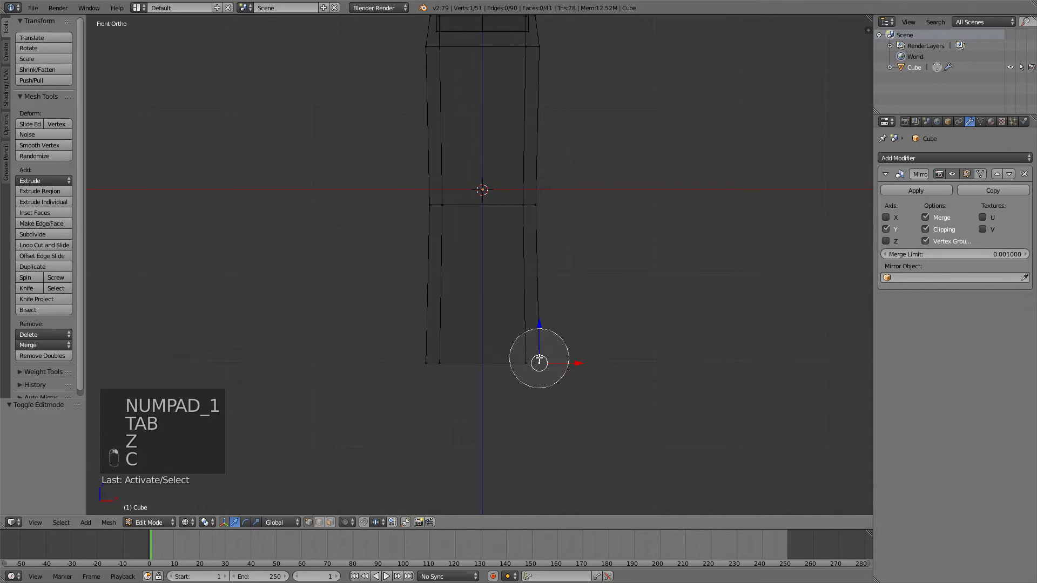
key(z)
- Select the eight outline vertices of the handle's base, move them along Z to shape the base, and leave mesh editing
middle_drag(491, 361, 451, 328)
right_click(450, 328)
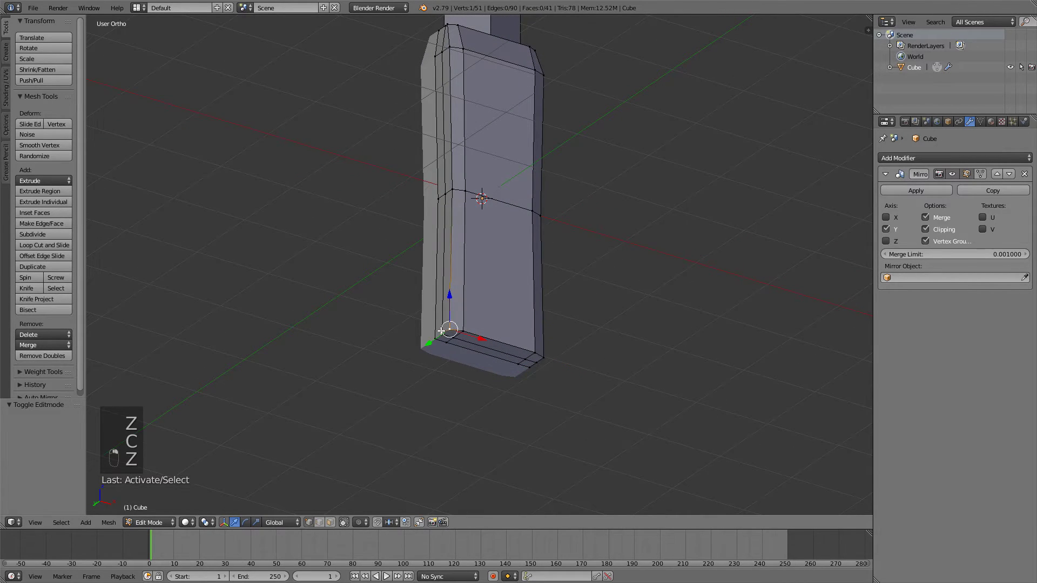
shift+right_click(442, 334)
shift+right_click(435, 338)
shift+right_click(463, 331)
shift+right_click(536, 353)
shift+right_click(543, 357)
shift+right_click(536, 363)
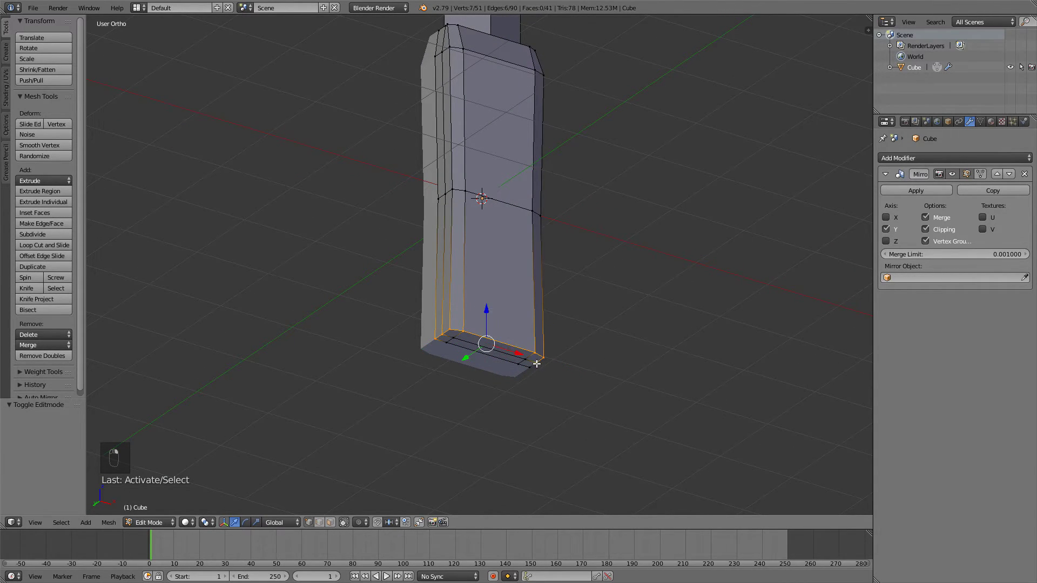
shift+right_click(530, 367)
key(g)
key(z)
click(566, 360)
key(Tab)
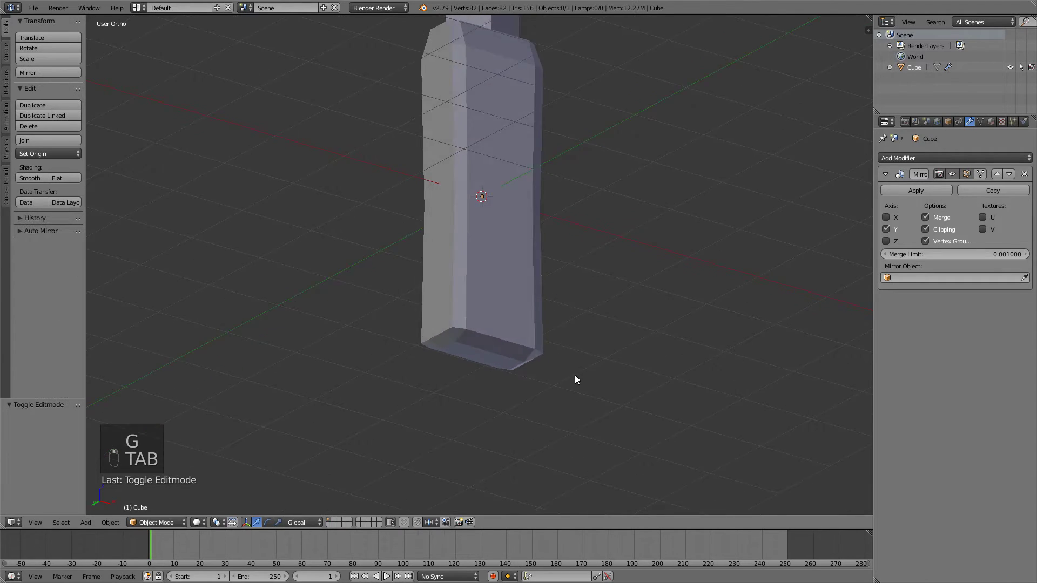
- Readjust the height of the base's outline vertices, and return to Object Mode with the whole dagger in view
middle_drag(574, 375, 570, 313)
key(Tab)
key(g)
key(Tab)
scroll(587, 352, up, 5)
key(Tab)
key(Tab)
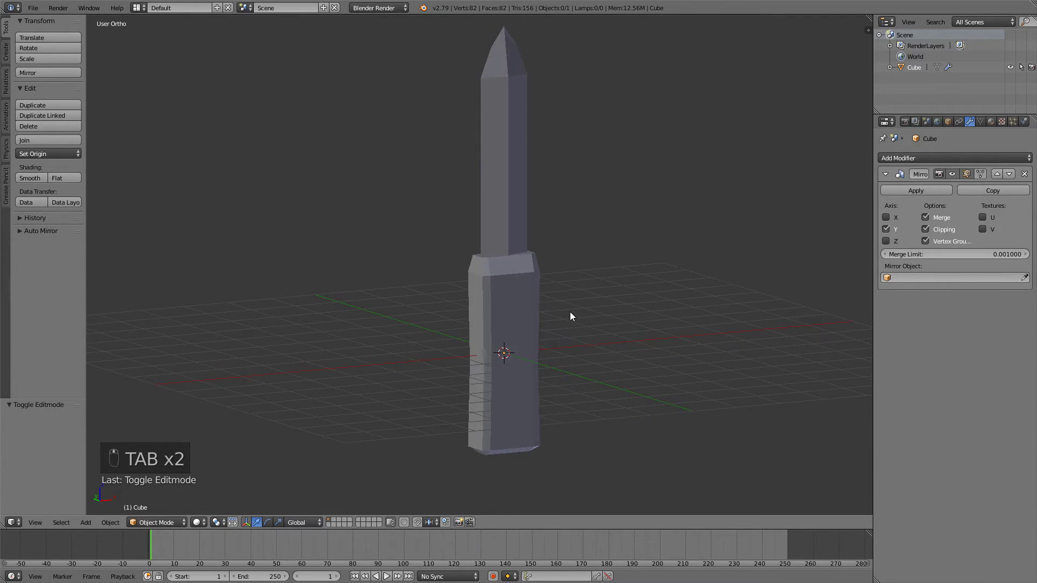
- Rename the Cube object in the scene hierarchy as knife1
double_click(915, 67)
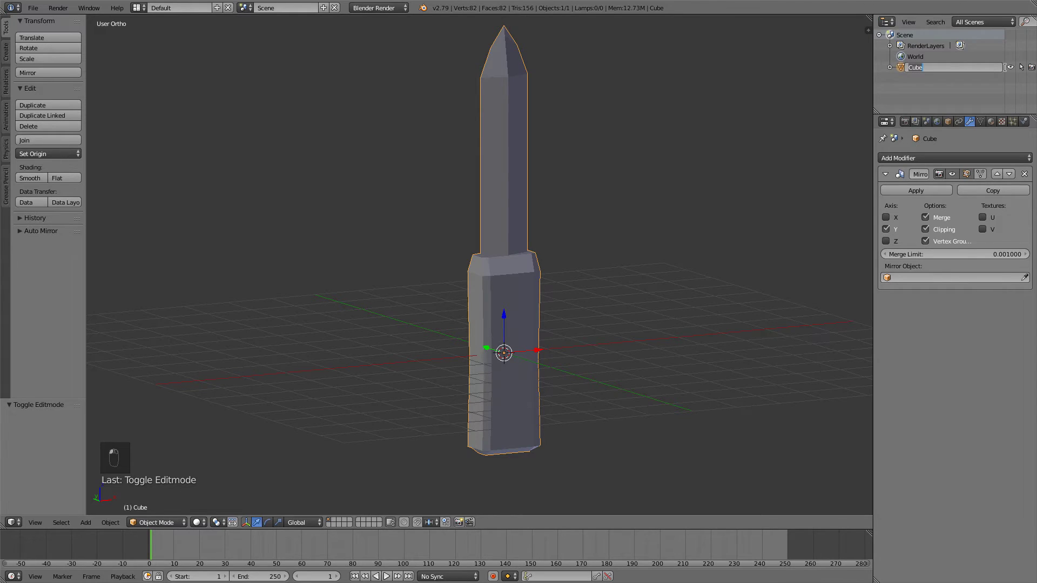
text(knife1)
key(Return)
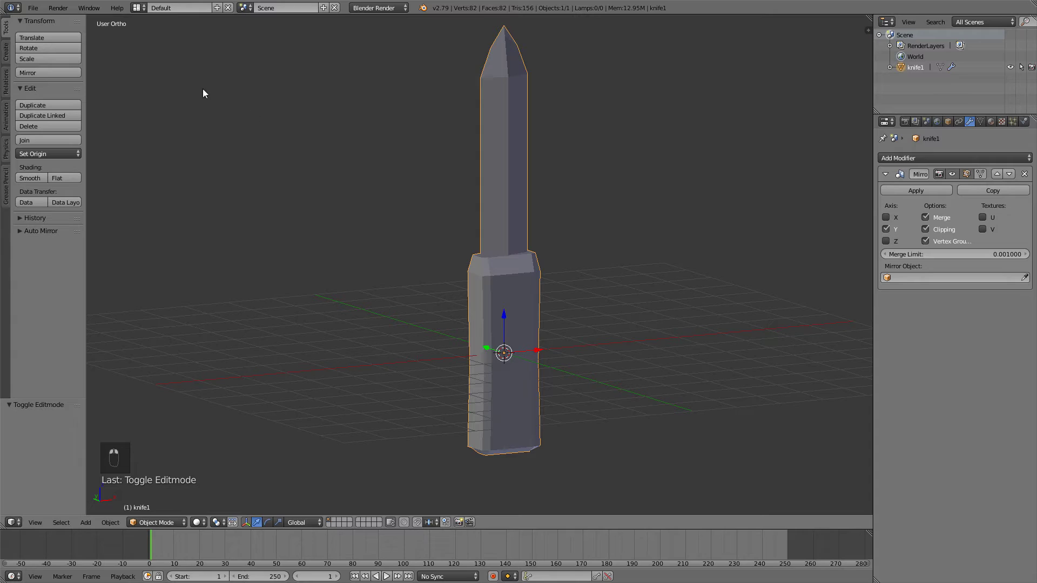
- Start saving the project as a new Blender file and create a KNIVES folder inside the WEAPONS folder
click(33, 7)
click(66, 107)
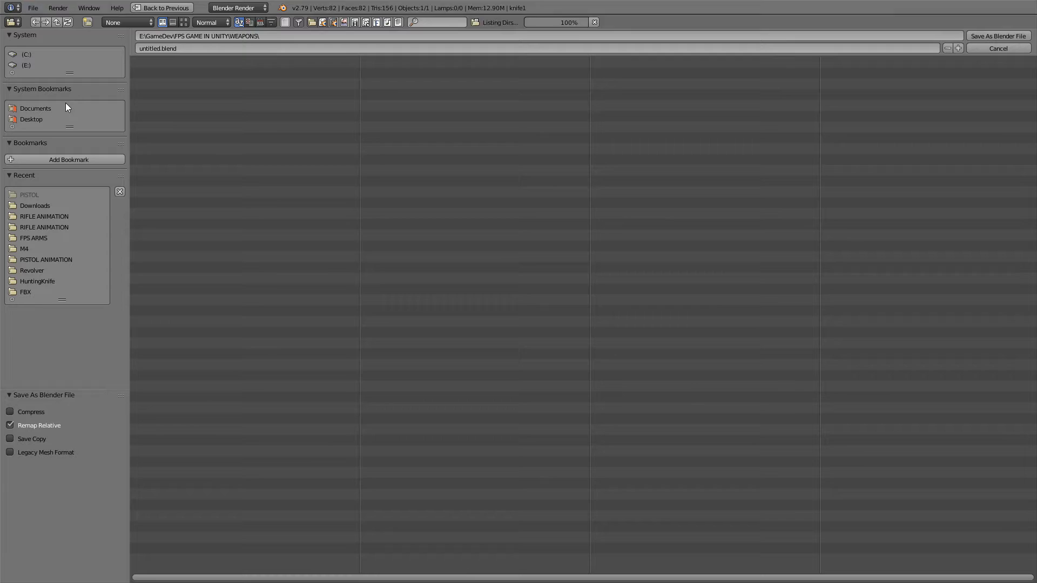
click(157, 62)
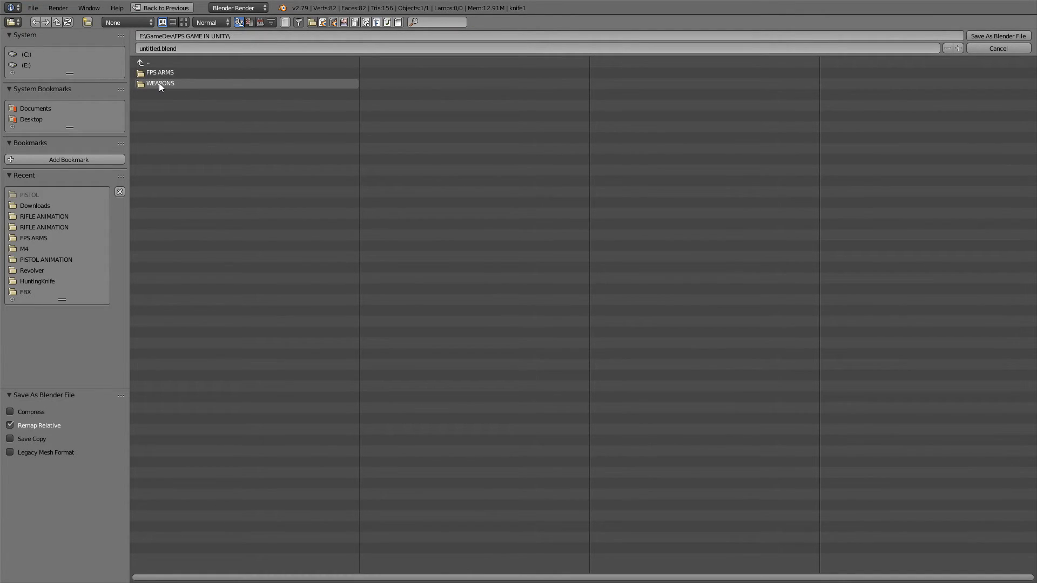
click(153, 83)
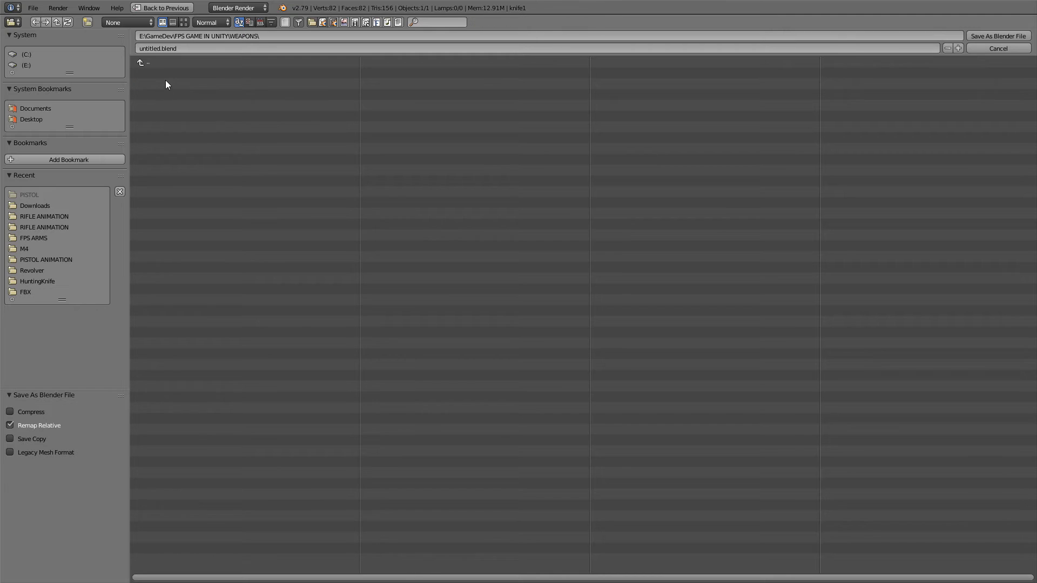
click(88, 22)
text(K)
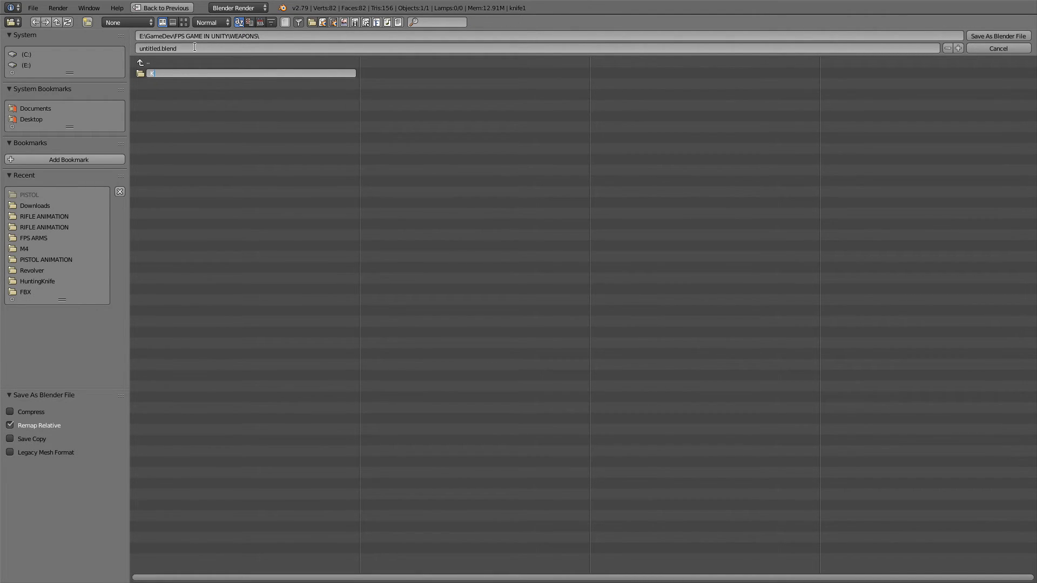
text(niS)
key(Return)
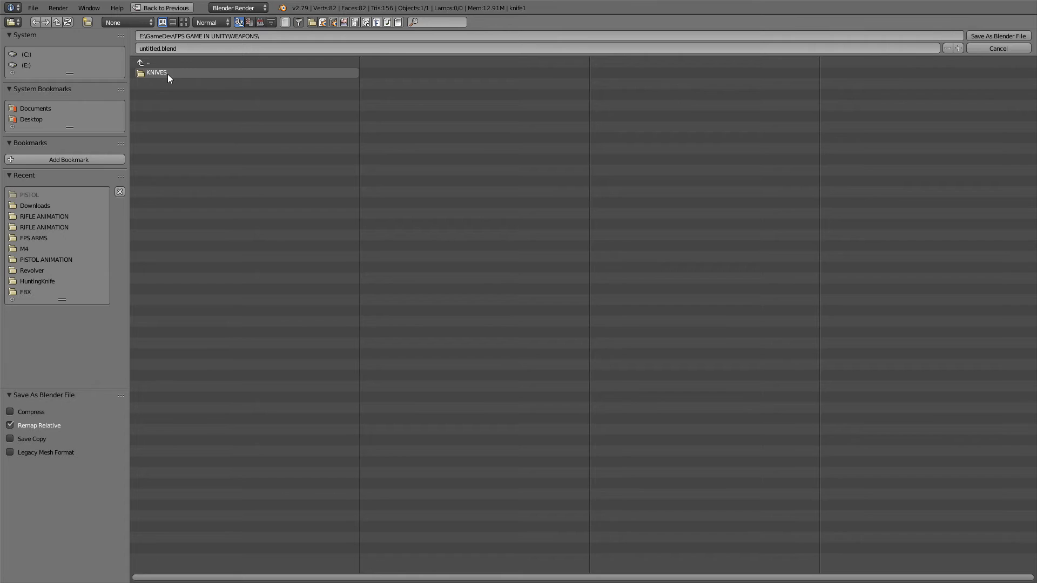
- Save the Blender file as knife1 inside the KNIVES folder
click(167, 74)
drag(160, 49, 85, 48)
text(knife1)
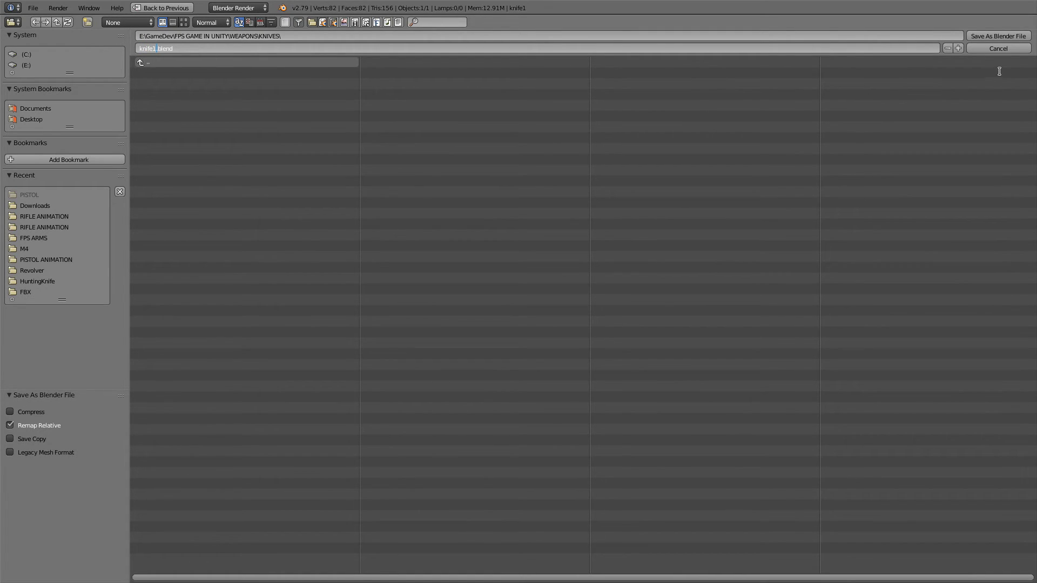
click(997, 36)
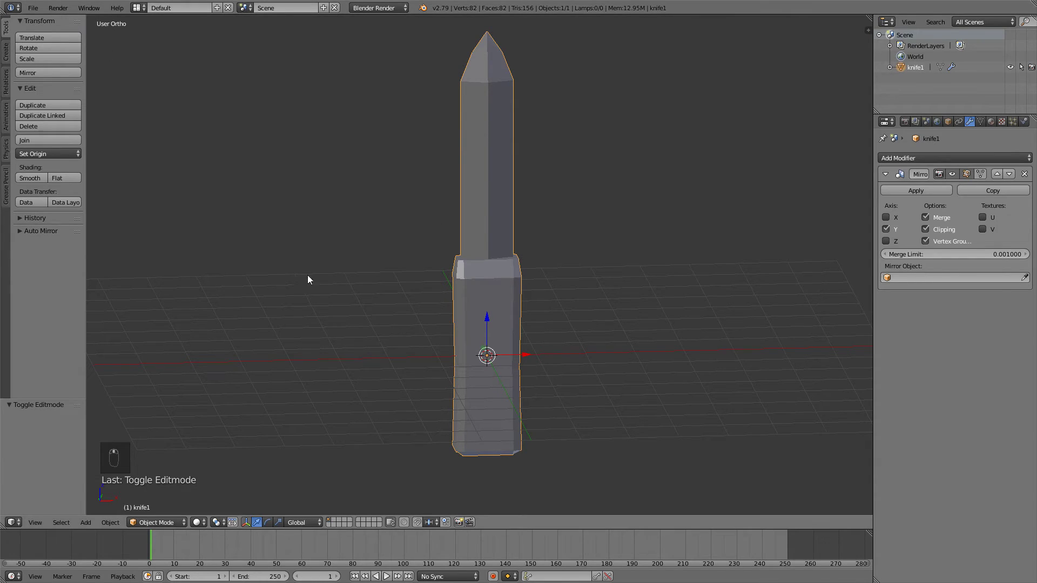
- Apply the knife's Mirror modifier and rotate the knife -90° about the global X axis
click(899, 190)
middle_drag(756, 227, 624, 251)
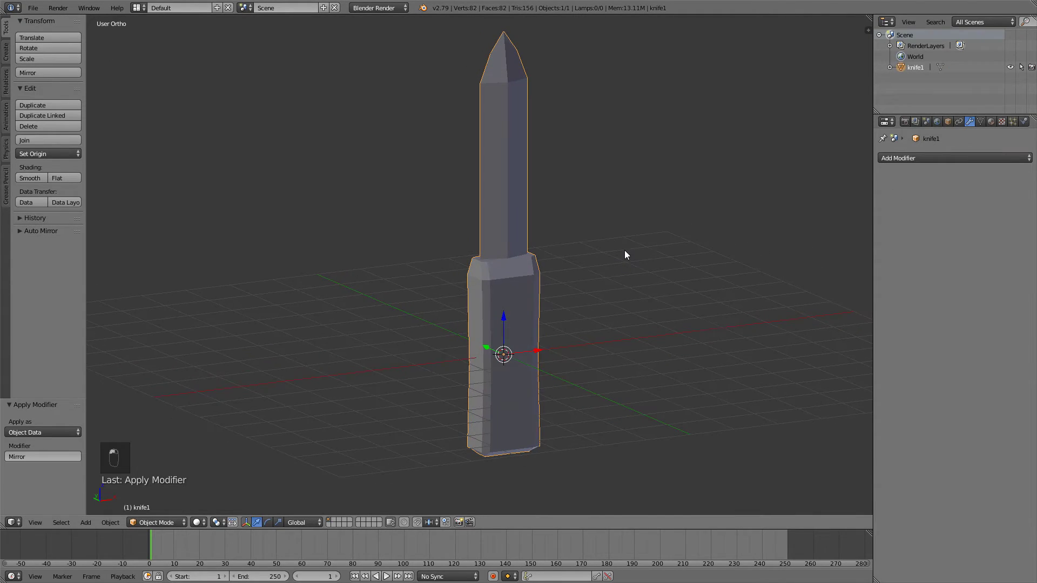
key(r)
key(minus)
key(9)
key(0)
key(Return)
- Apply the knife's location, rotation and scale transforms one after another
key(ctrl+a)
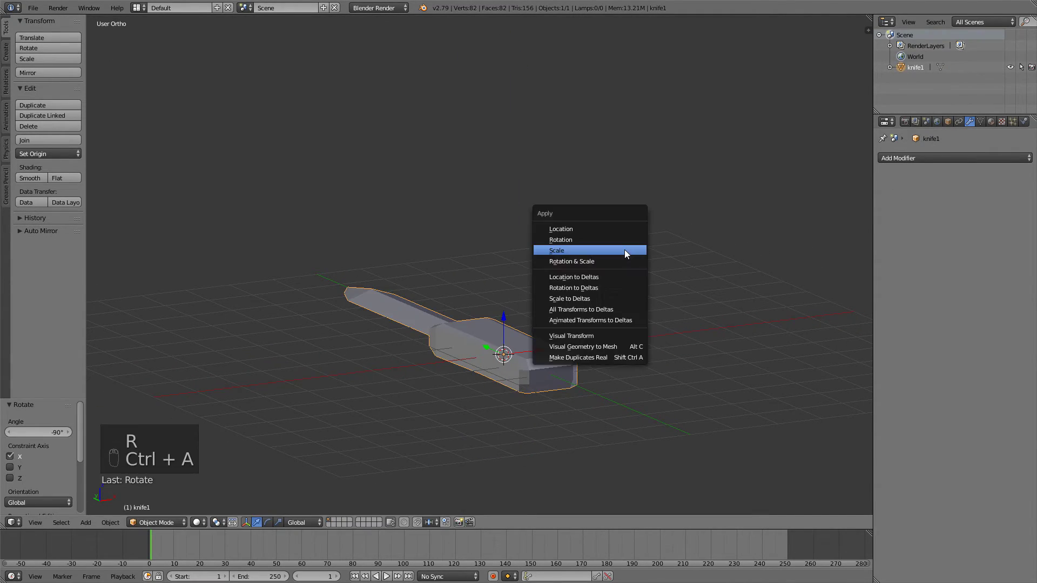
click(570, 229)
key(ctrl+a)
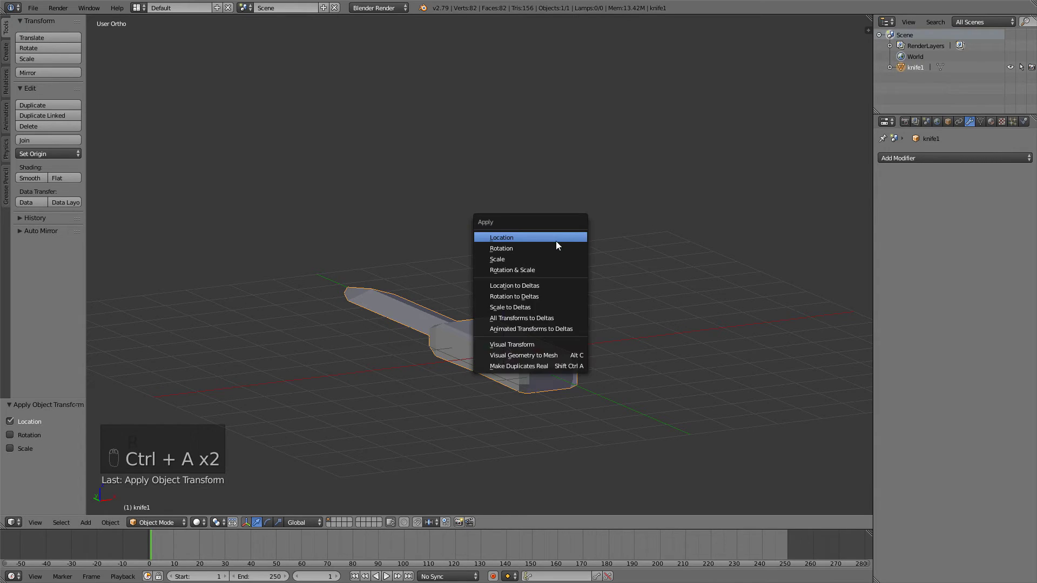
click(542, 248)
key(ctrl+a)
click(493, 268)
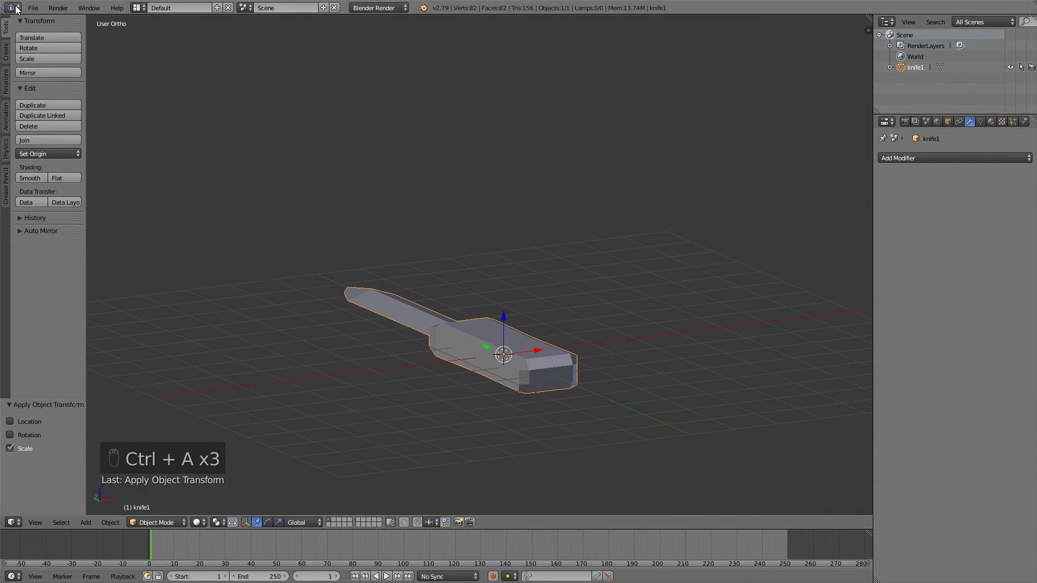
- Rotate the knife 90° about the global X axis to stand it upright
key(r)
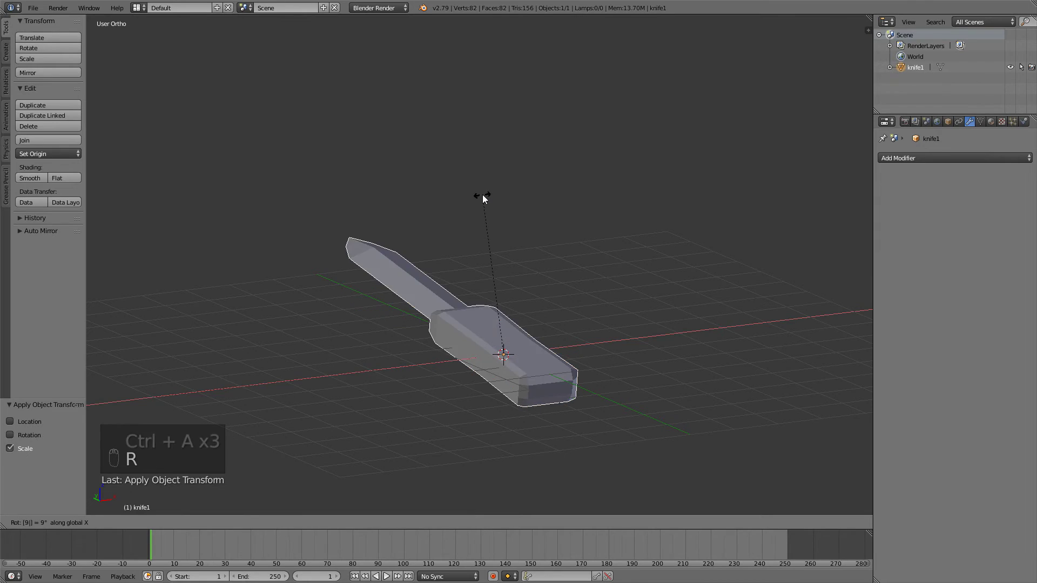
key(x)
key(9)
key(0)
key(Return)
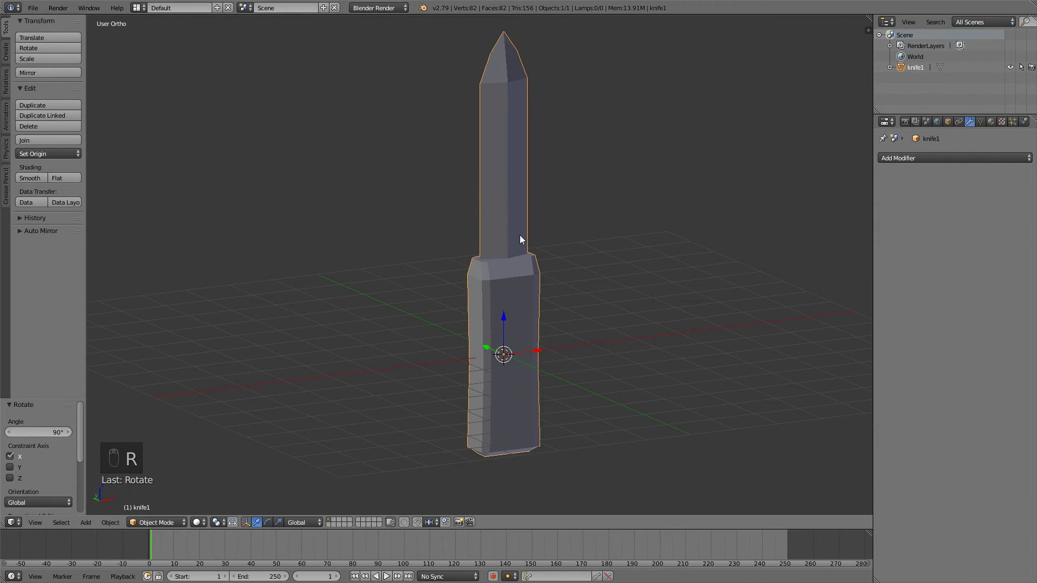
- Export the knife as knife1.fbx to the KNIVES folder, limiting the FBX export to selected objects
click(32, 8)
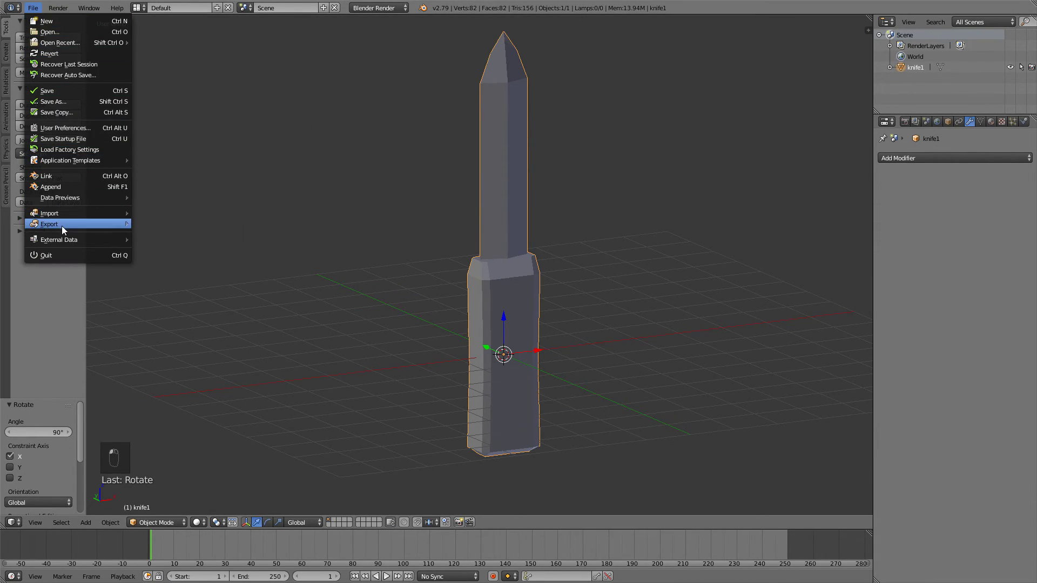
mouse_move(62, 224)
click(160, 246)
click(154, 49)
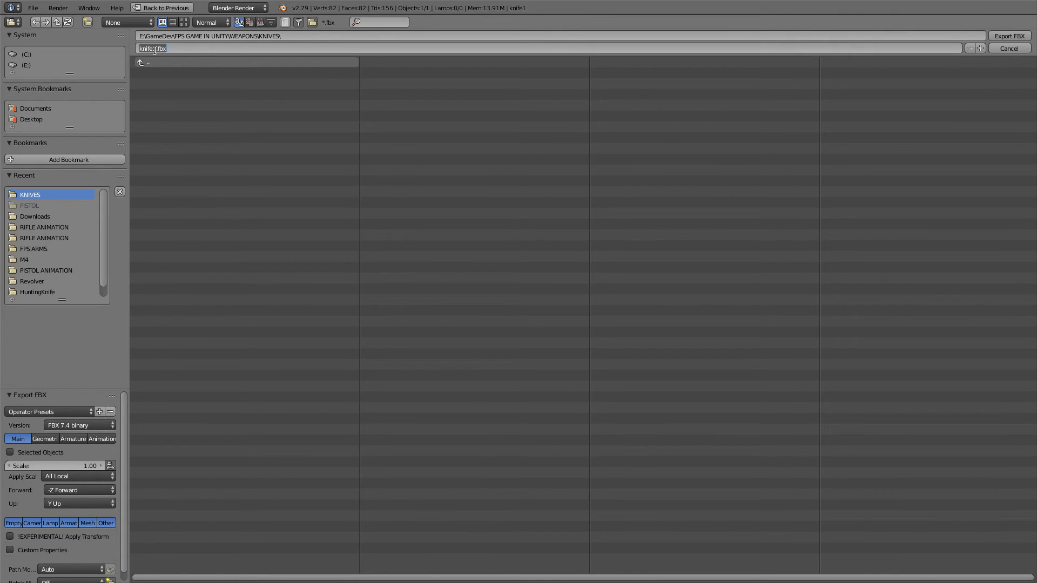
click(15, 453)
click(1009, 35)
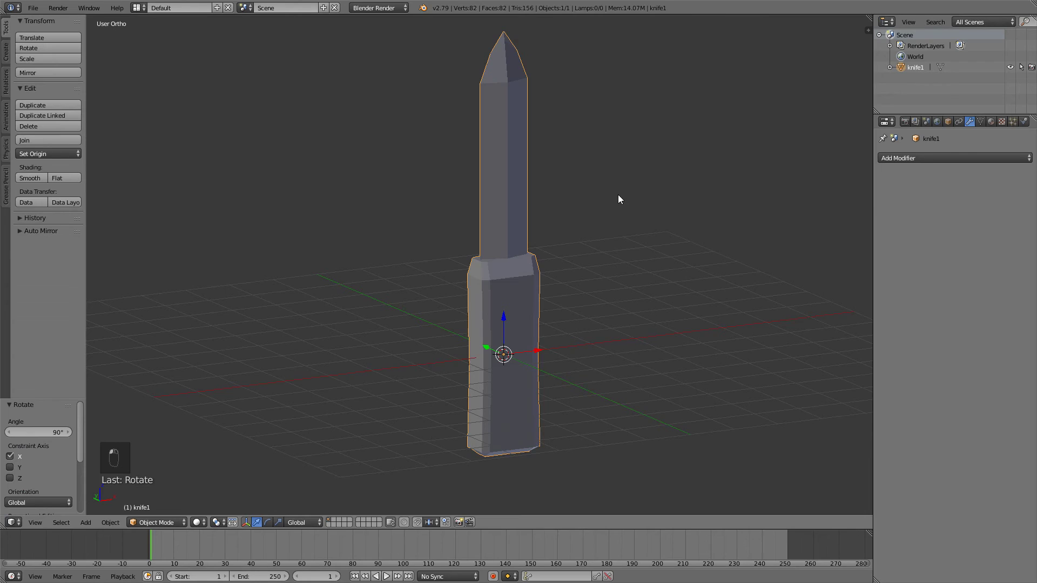